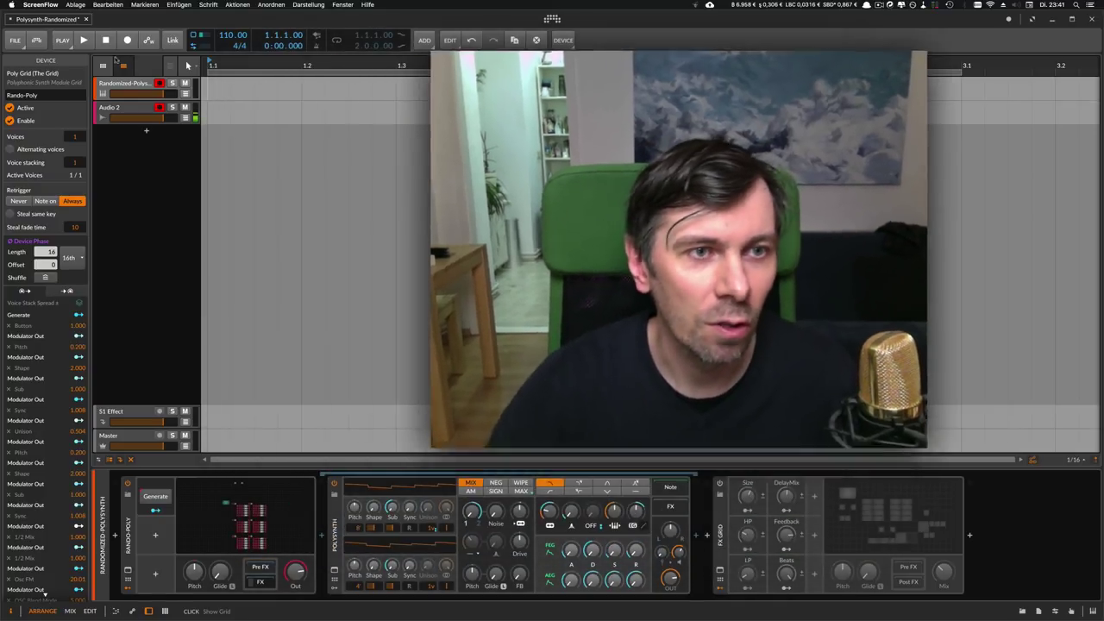
- Select the Rando-Poly device, open its grid editor, and scroll to the Button and Trigger modules
click(115, 58)
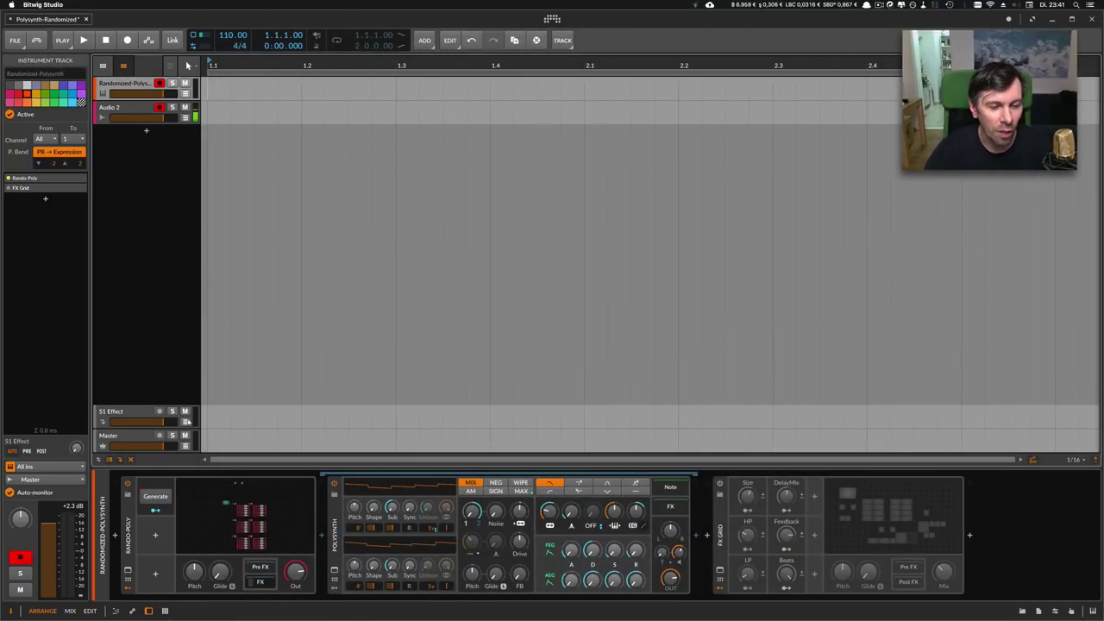
click(130, 543)
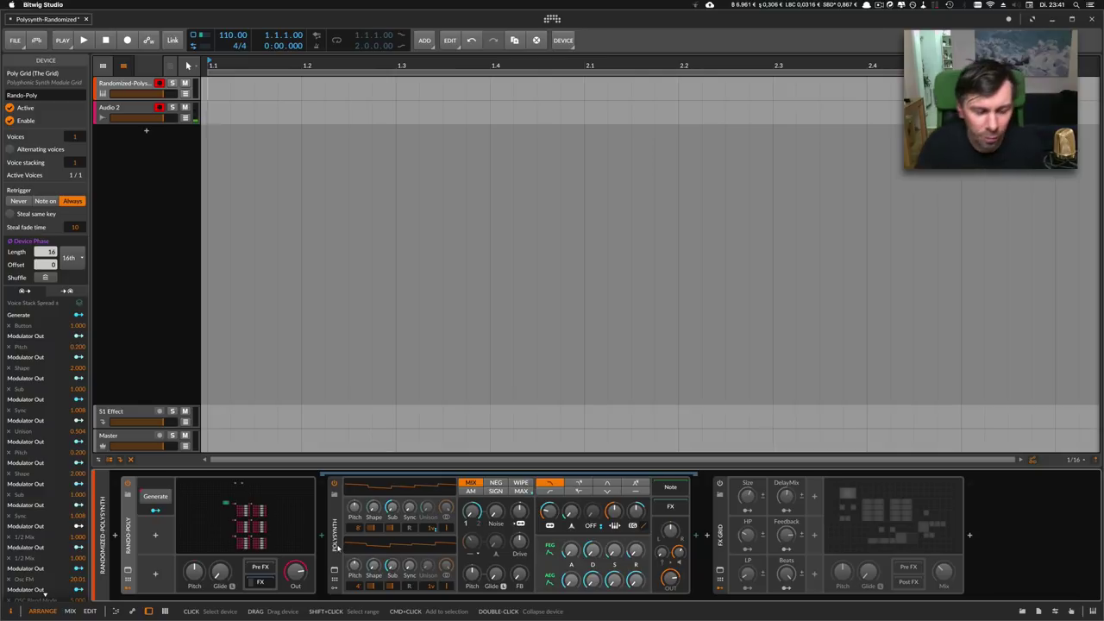
click(273, 515)
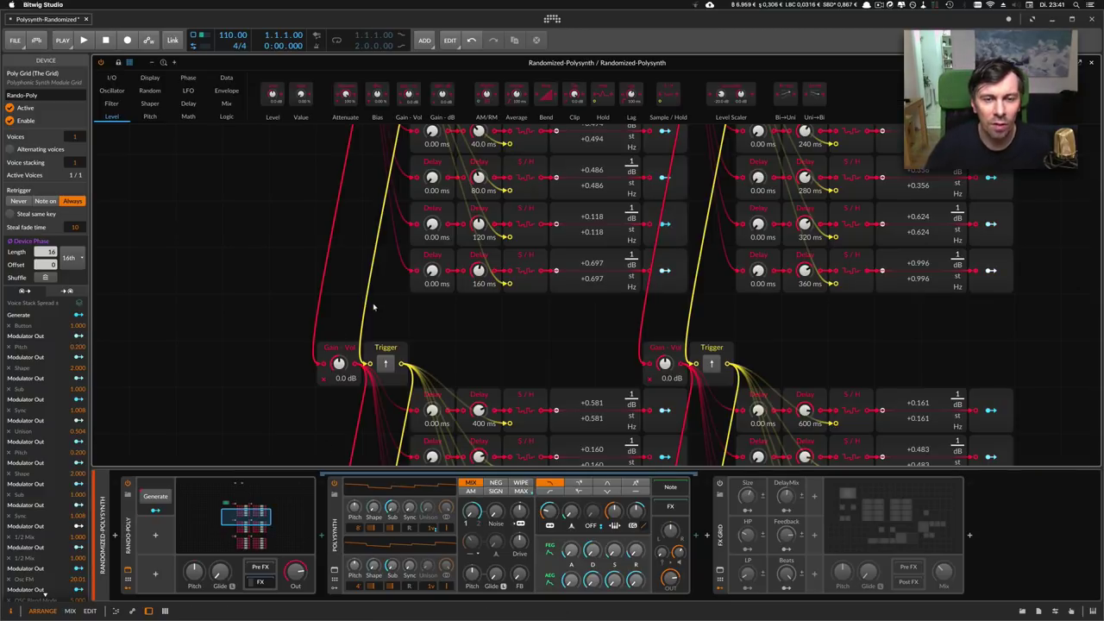
scroll(377, 312, up, 5)
scroll(426, 308, up, 6)
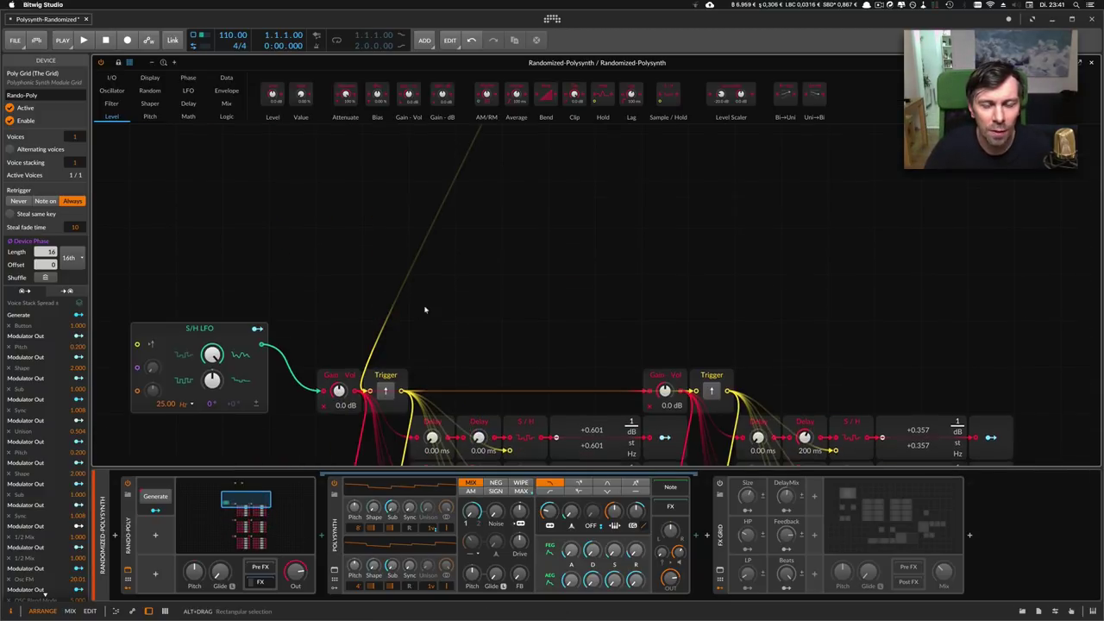
scroll(426, 310, down, 2)
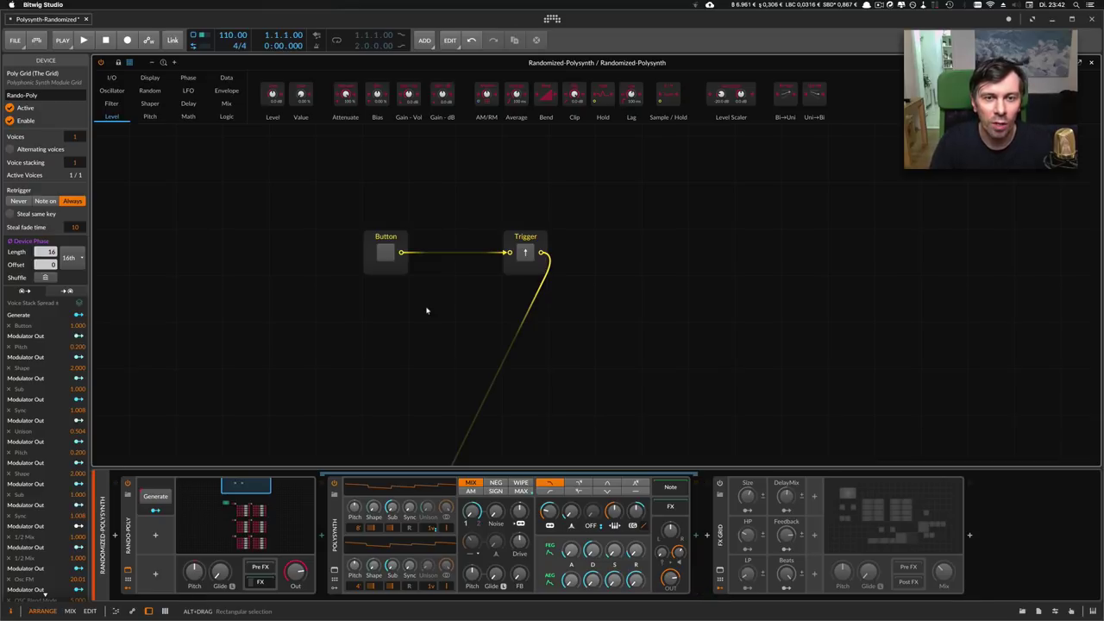
scroll(426, 311, down, 10)
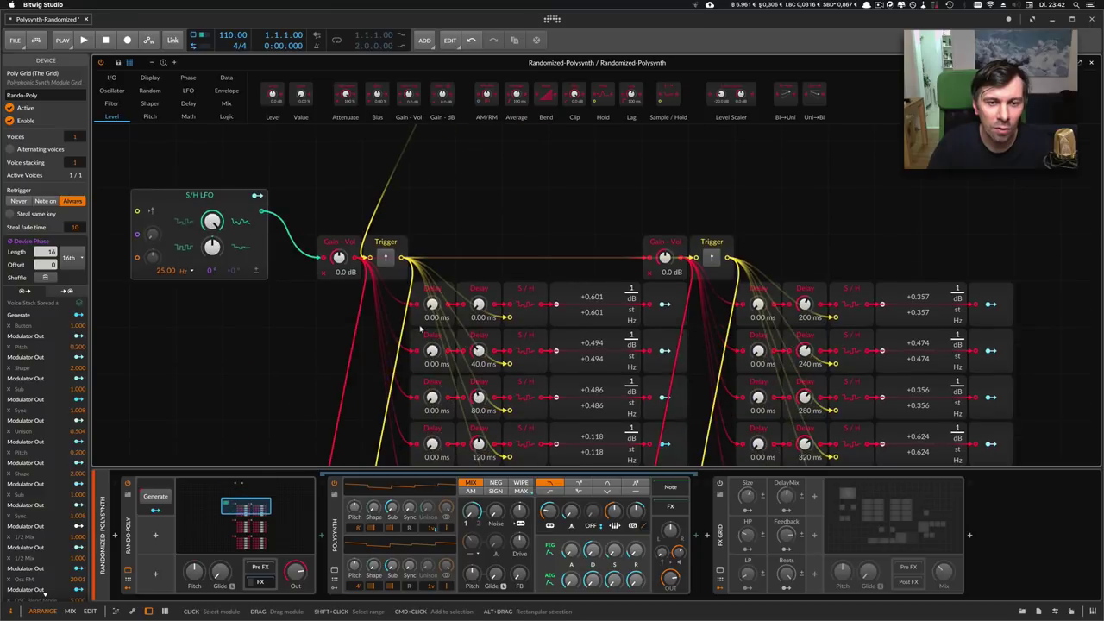
scroll(421, 327, down, 1)
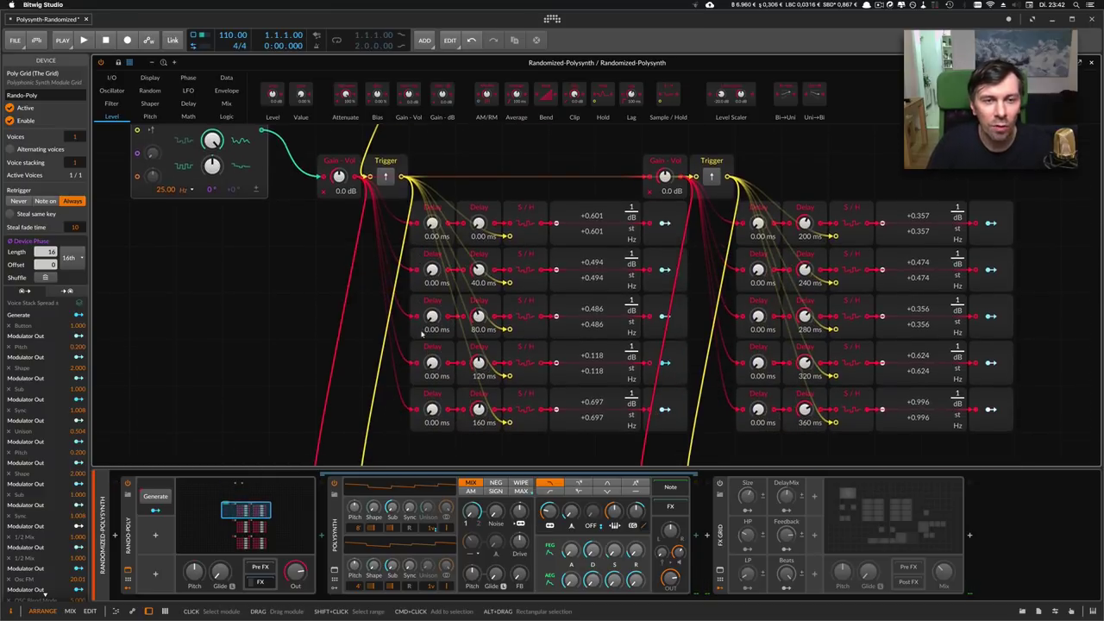
scroll(421, 330, up, 10)
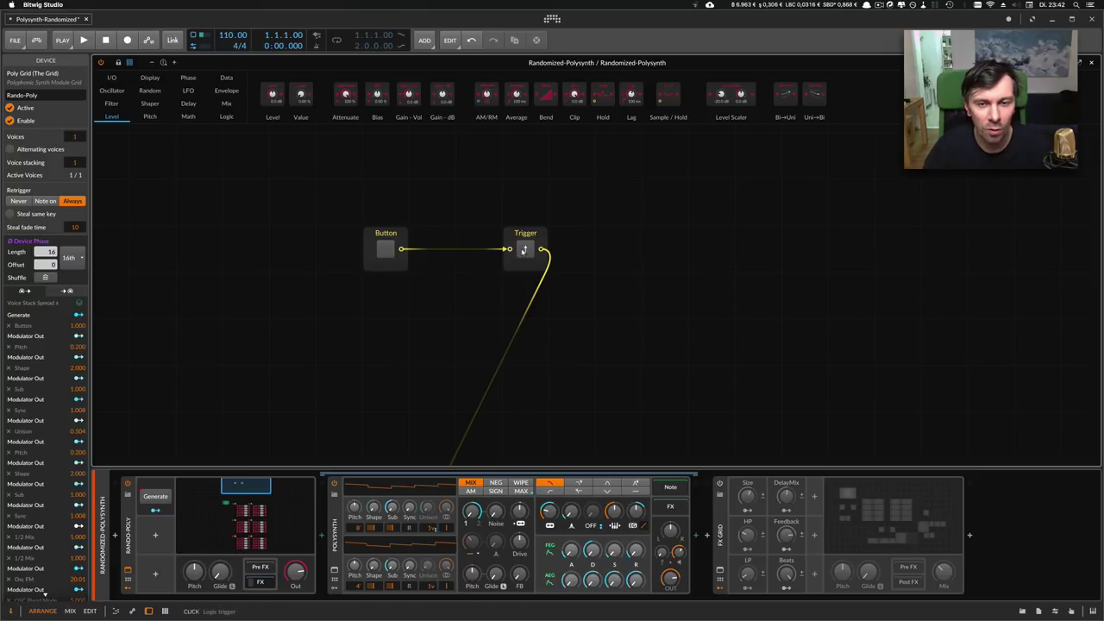
- Fire the Trigger six times to re-randomize the Polysynth's Shape, Sub and Unison values
click(523, 250)
click(523, 250)
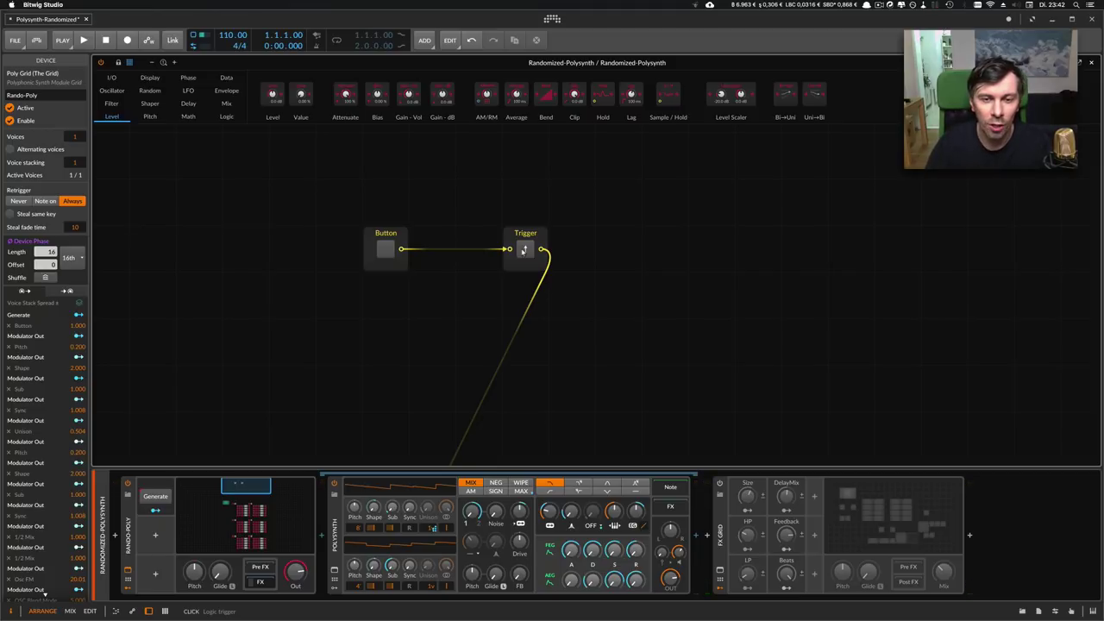
click(523, 250)
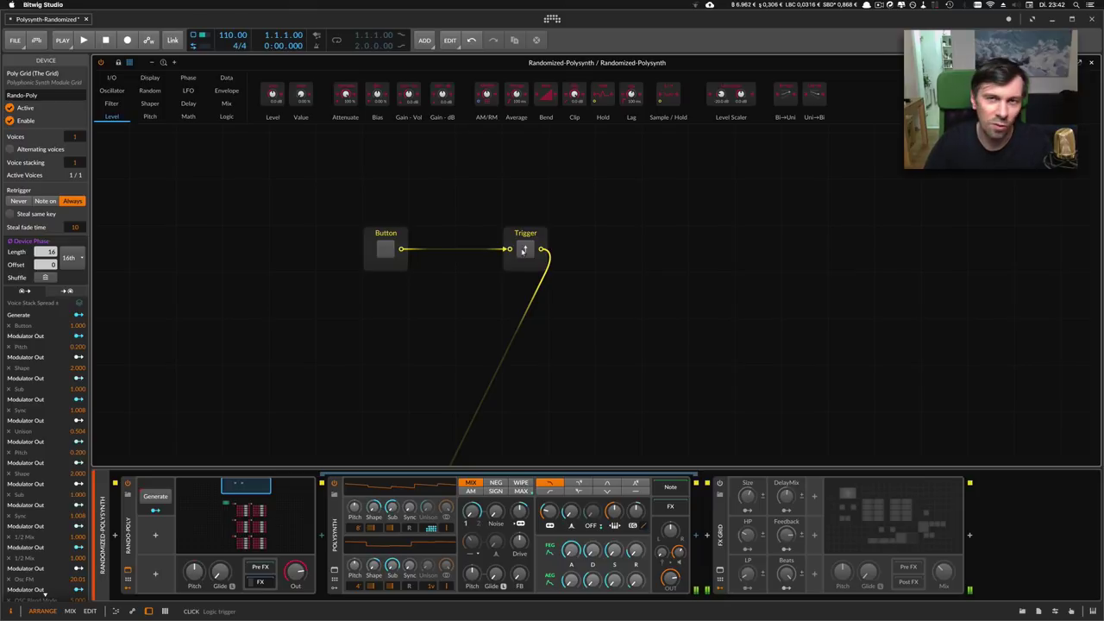
click(523, 250)
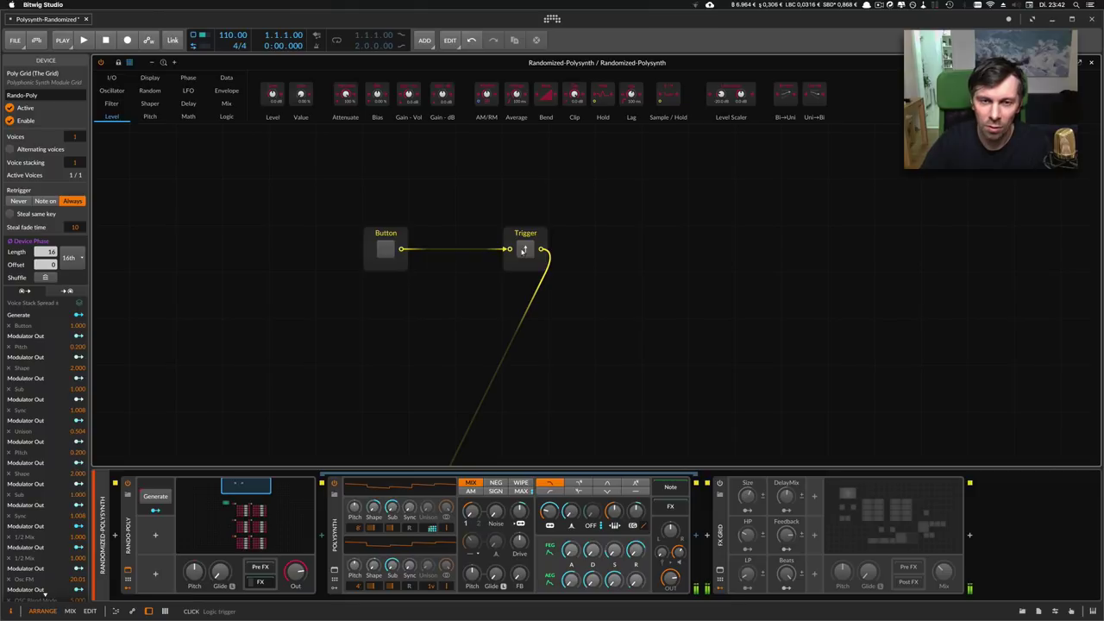
click(524, 250)
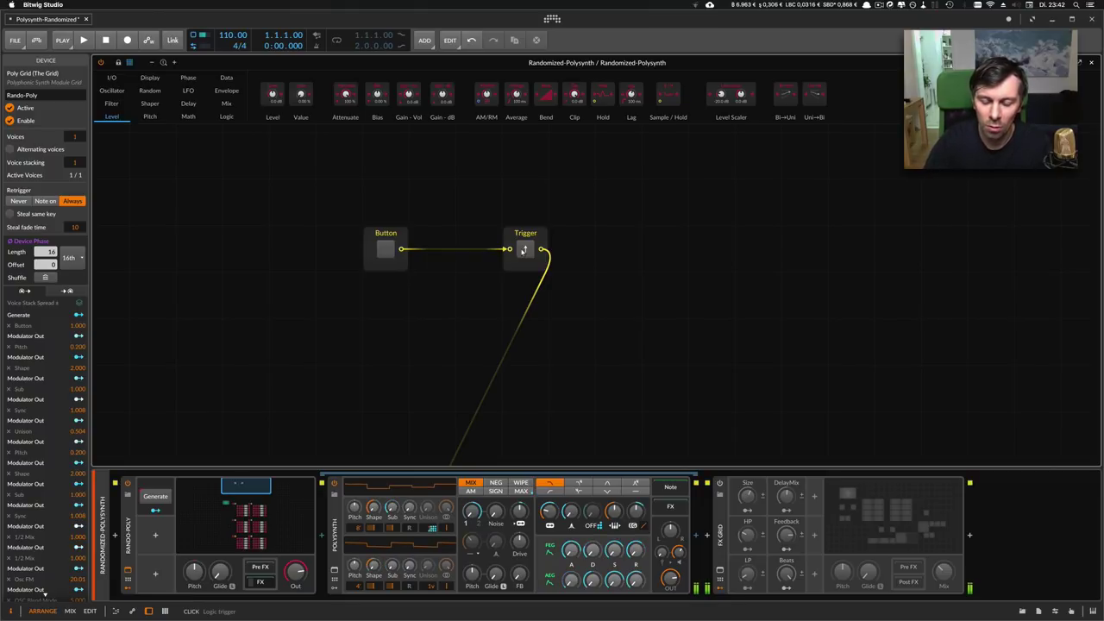
click(524, 250)
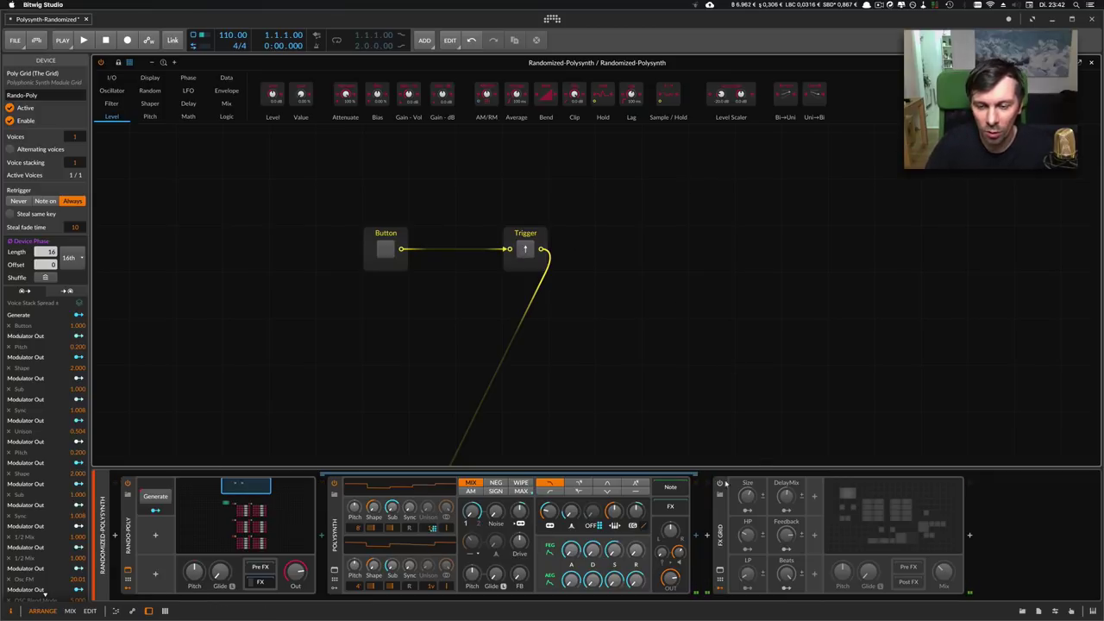
- Turn on the FX Grid effect and set its Mix to 50 %
click(720, 483)
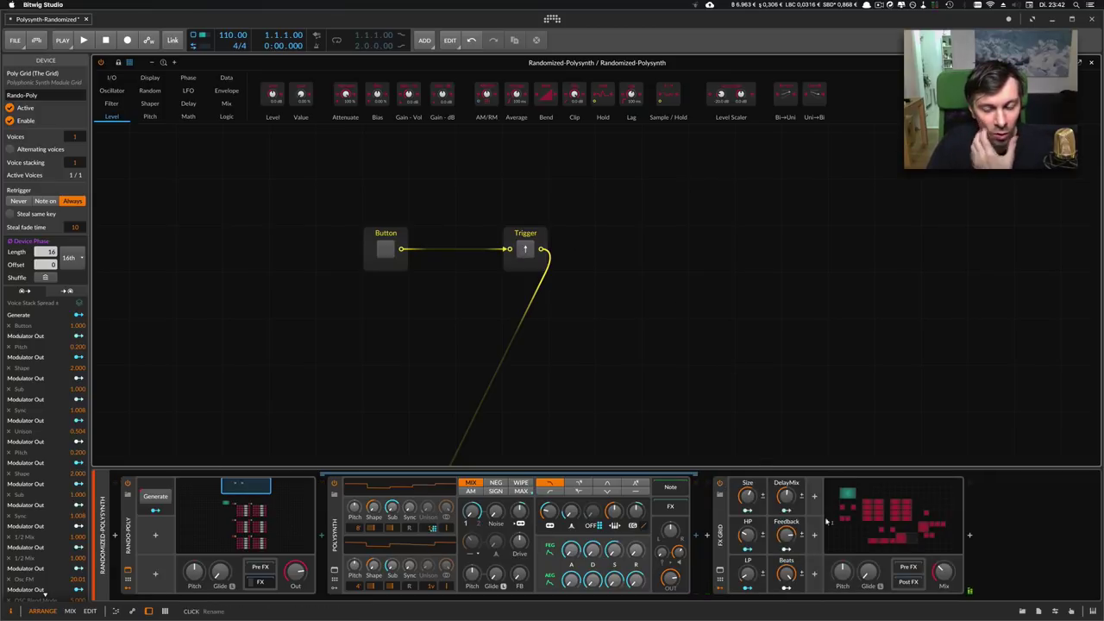
mouse_move(943, 573)
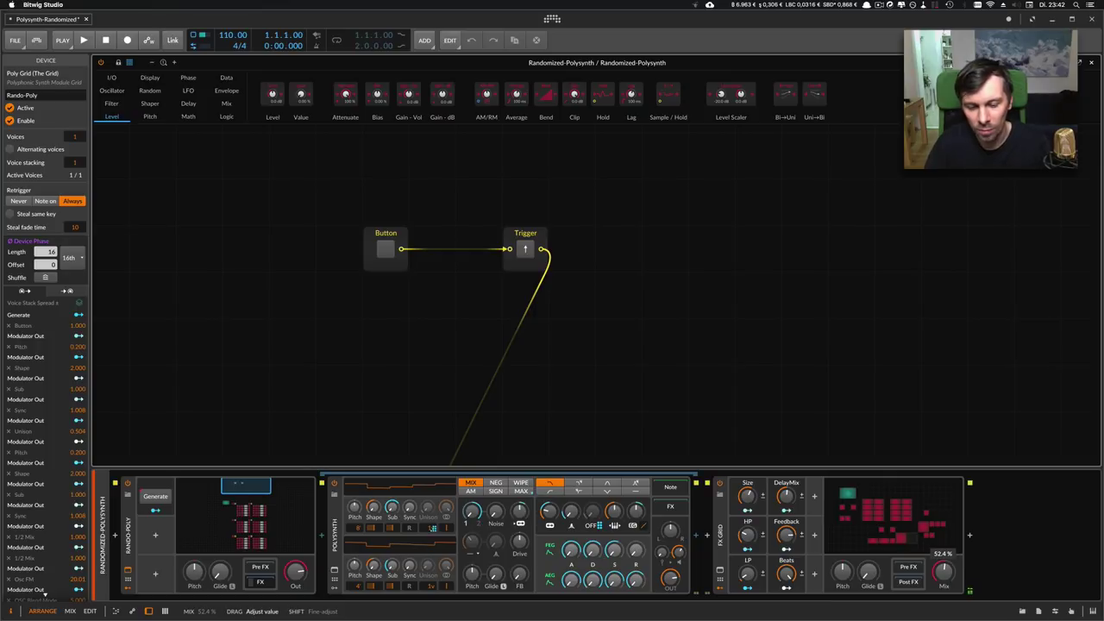
drag(944, 573, 938, 572)
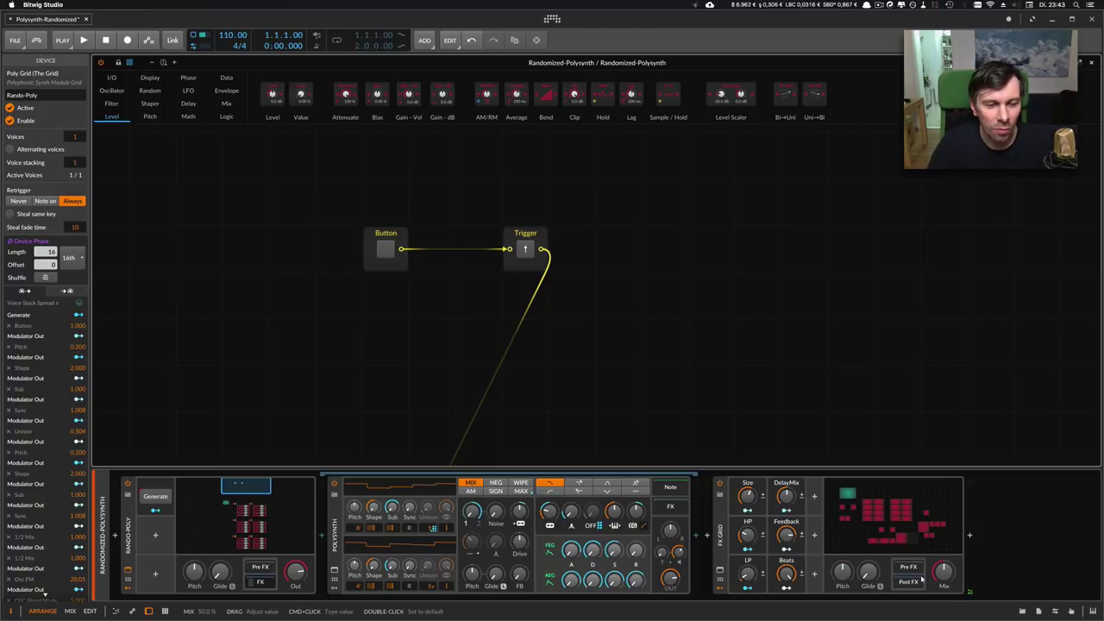
drag(256, 494, 259, 513)
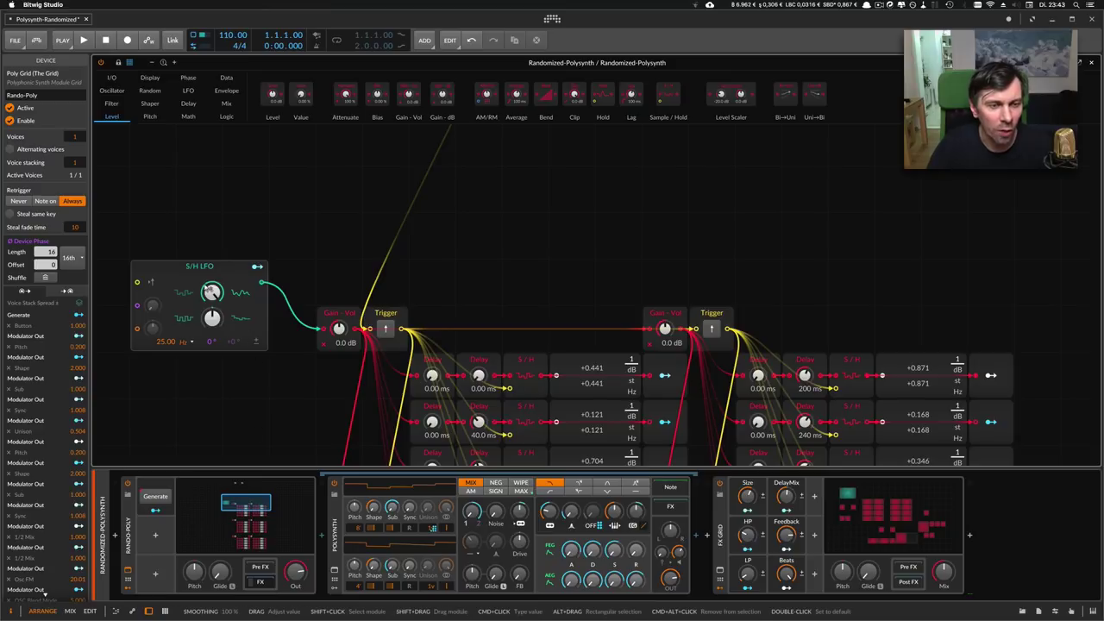
scroll(315, 320, down, 3)
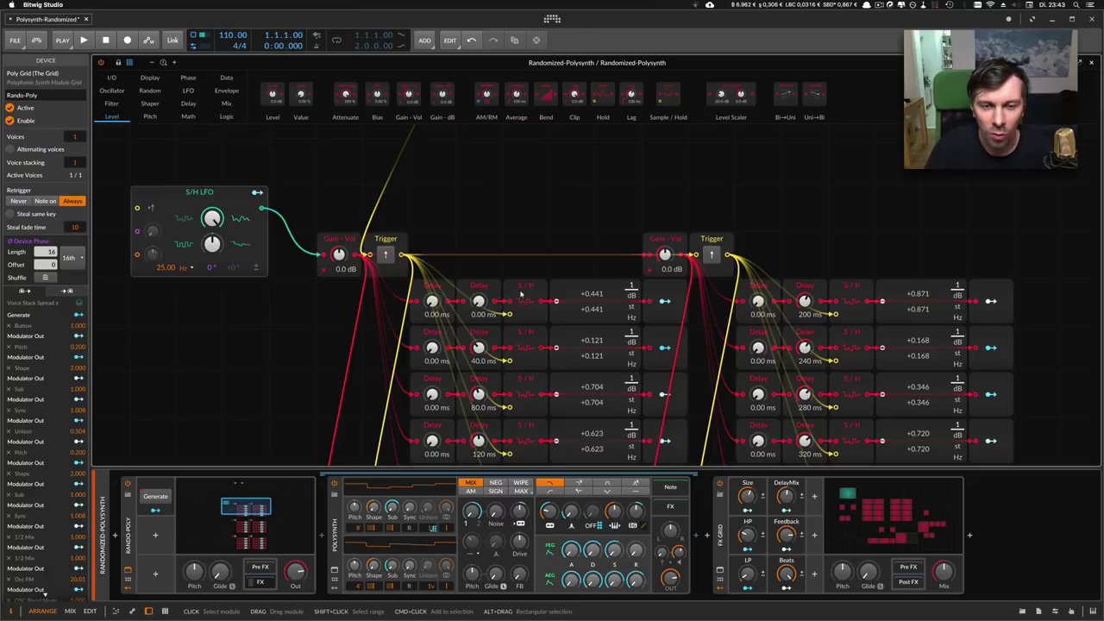
scroll(463, 328, down, 2)
scroll(463, 329, up, 2)
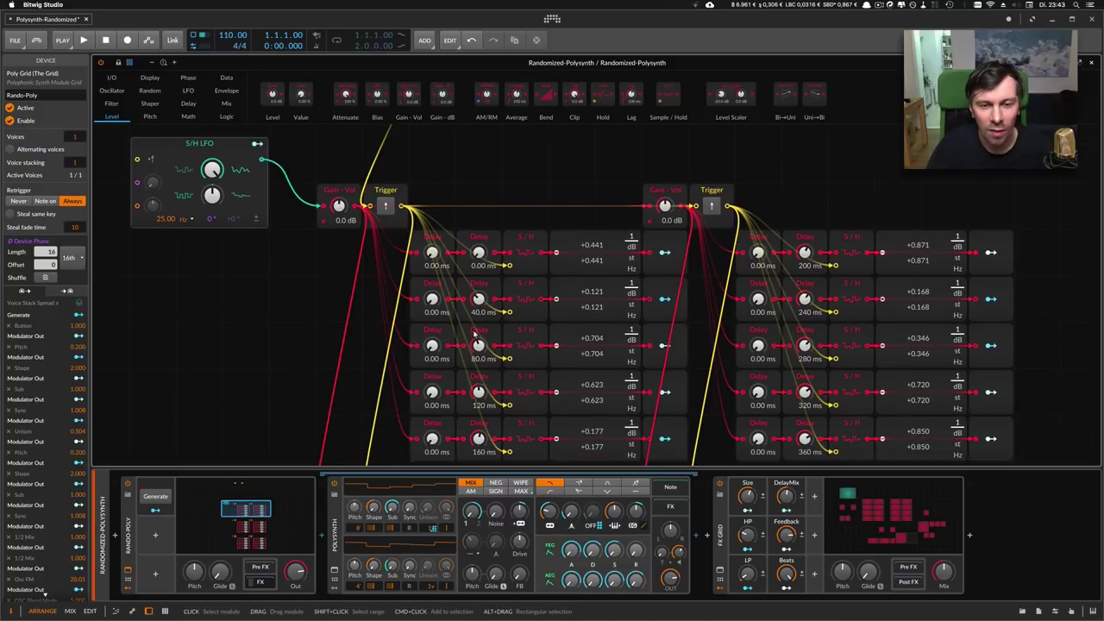
scroll(475, 333, down, 1)
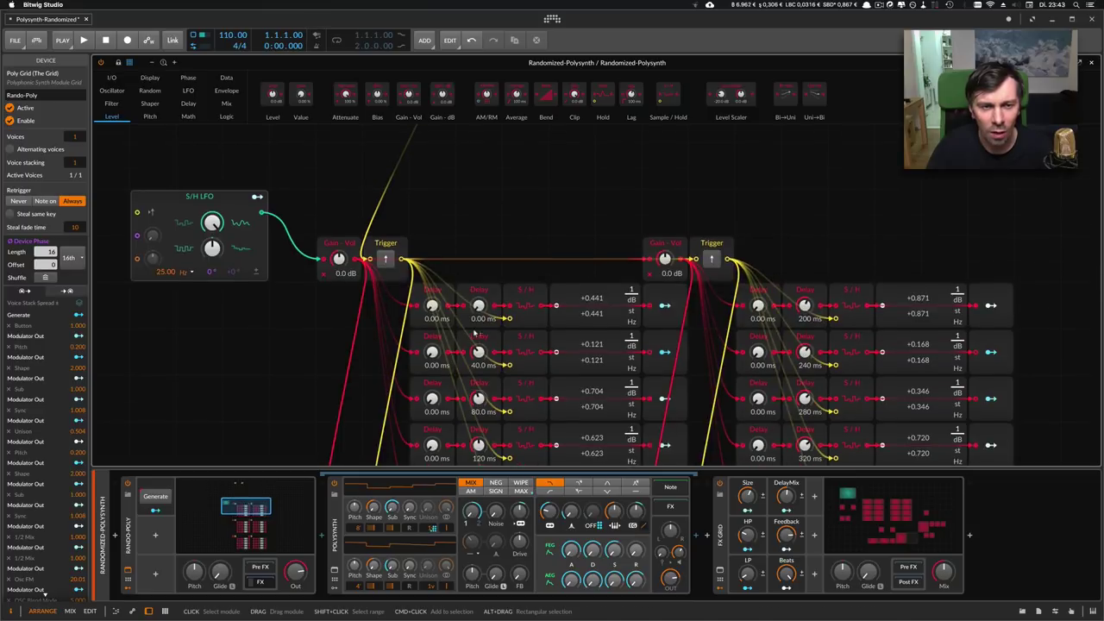
scroll(477, 332, down, 2)
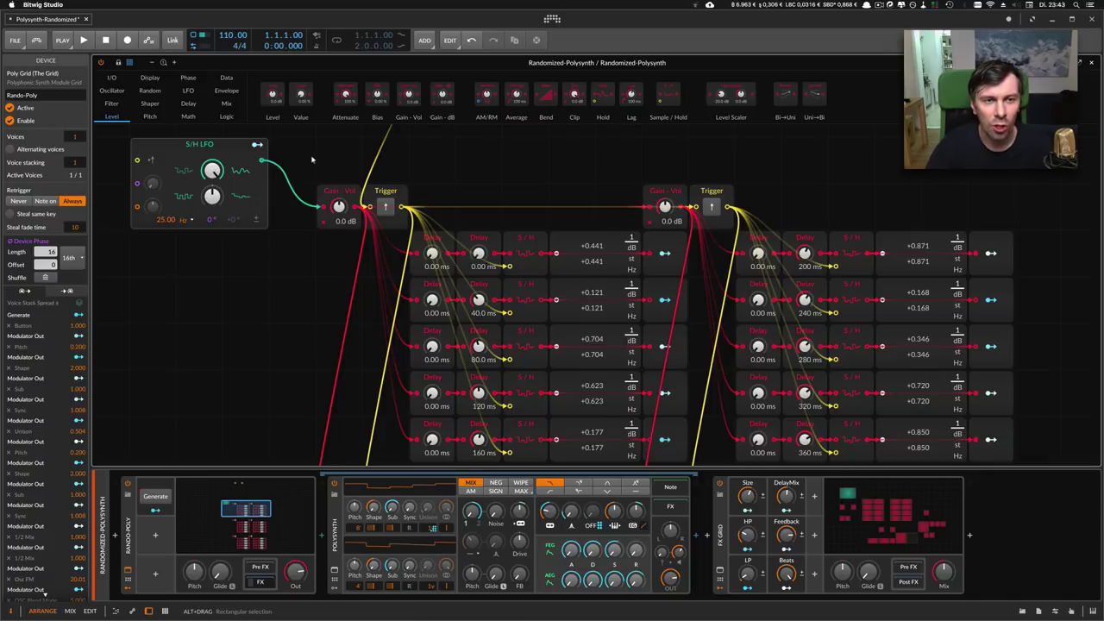
scroll(250, 194, up, 1)
click(156, 79)
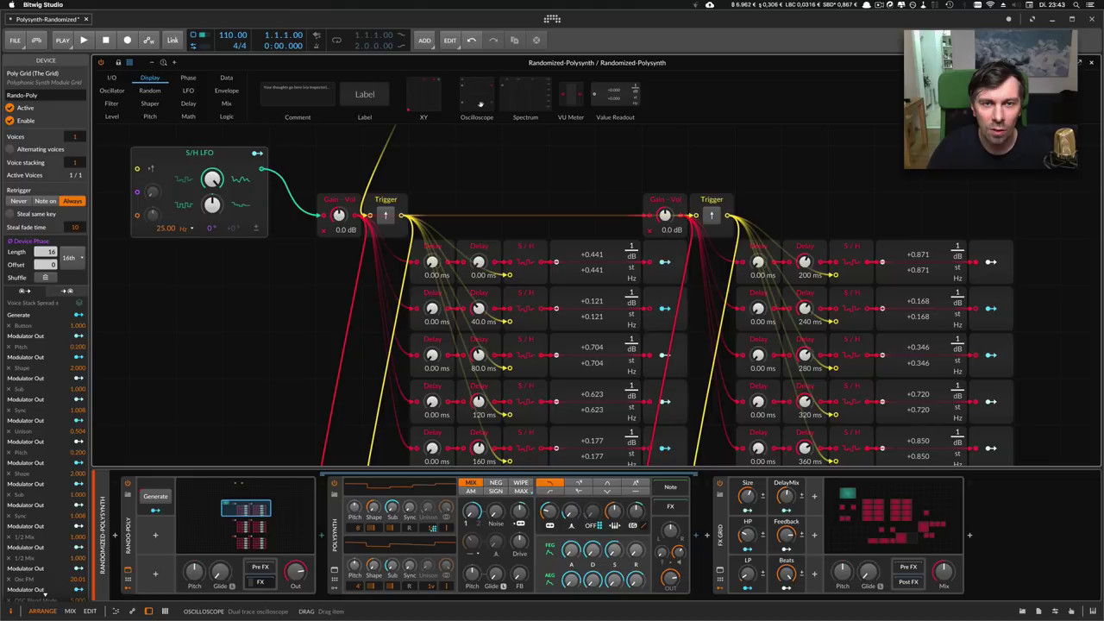
drag(496, 117, 485, 175)
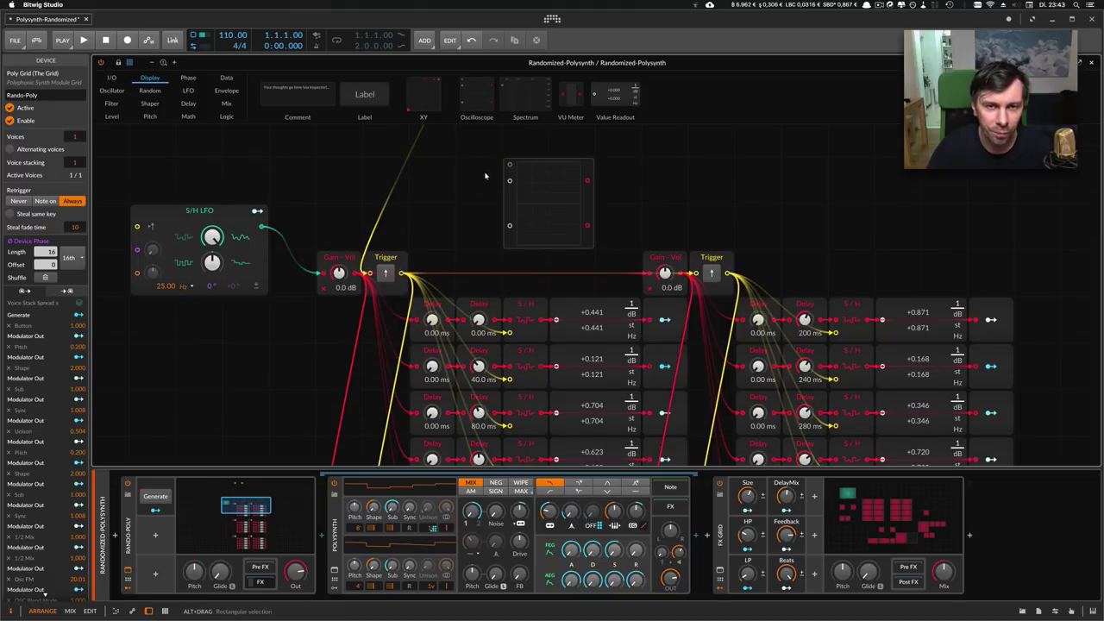
drag(265, 228, 509, 182)
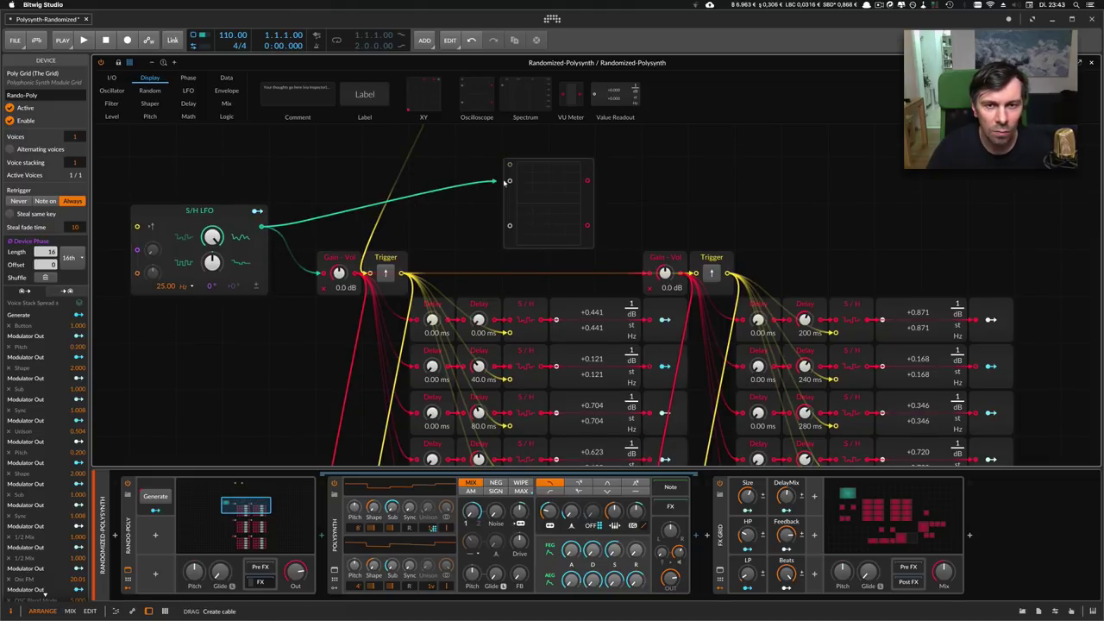
mouse_move(592, 199)
mouse_down()
mouse_move(959, 195)
mouse_move(638, 195)
mouse_up()
click(131, 205)
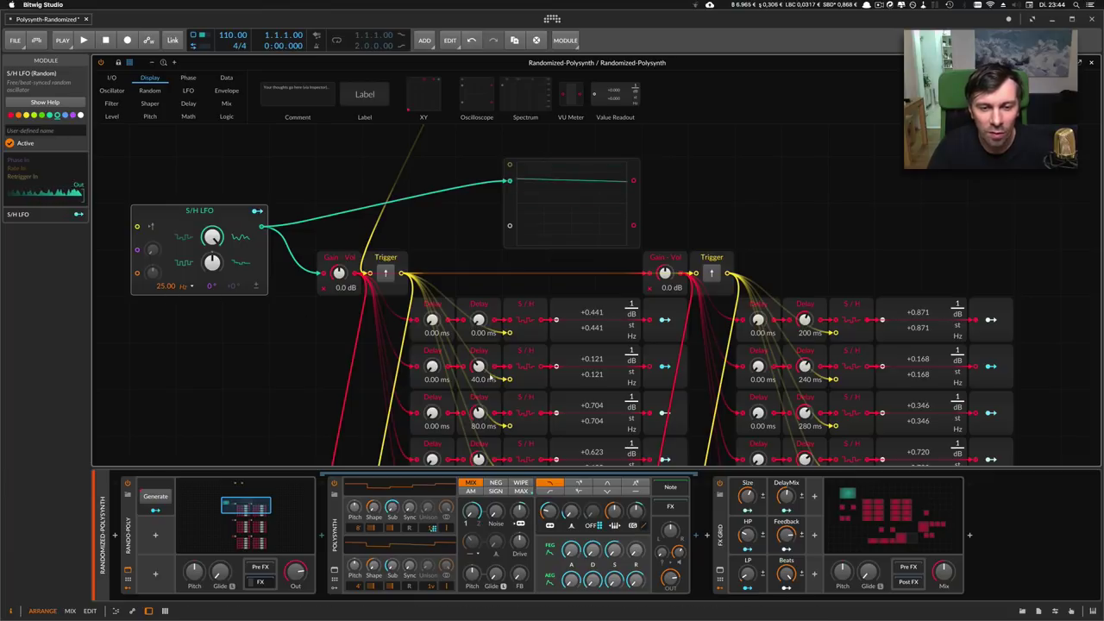
scroll(485, 372, down, 1)
scroll(486, 378, down, 3)
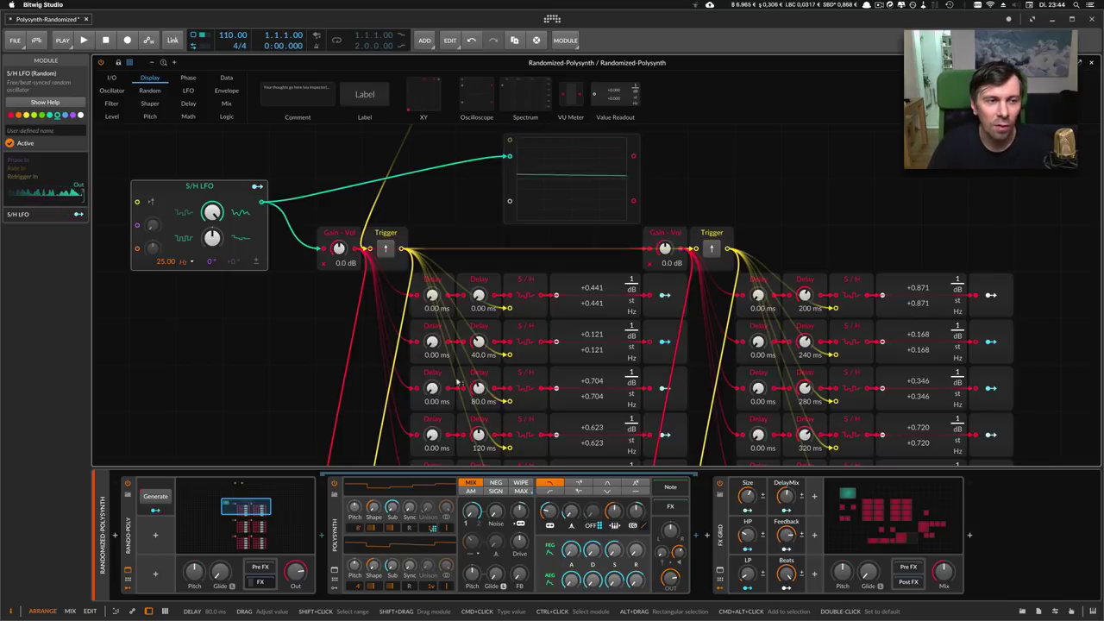
scroll(308, 337, up, 5)
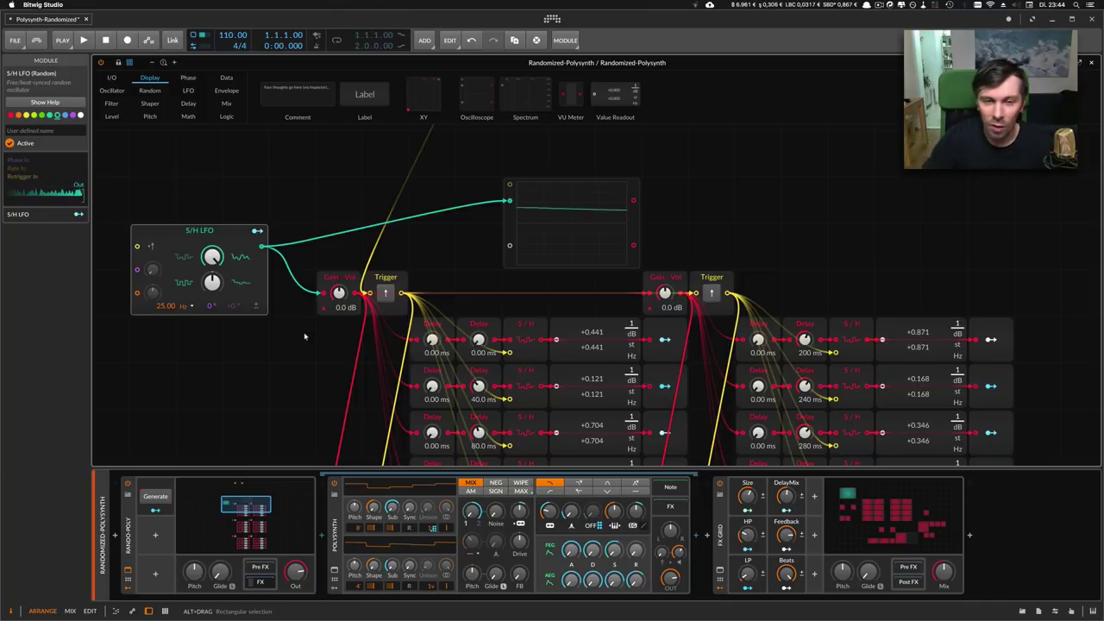
click(528, 325)
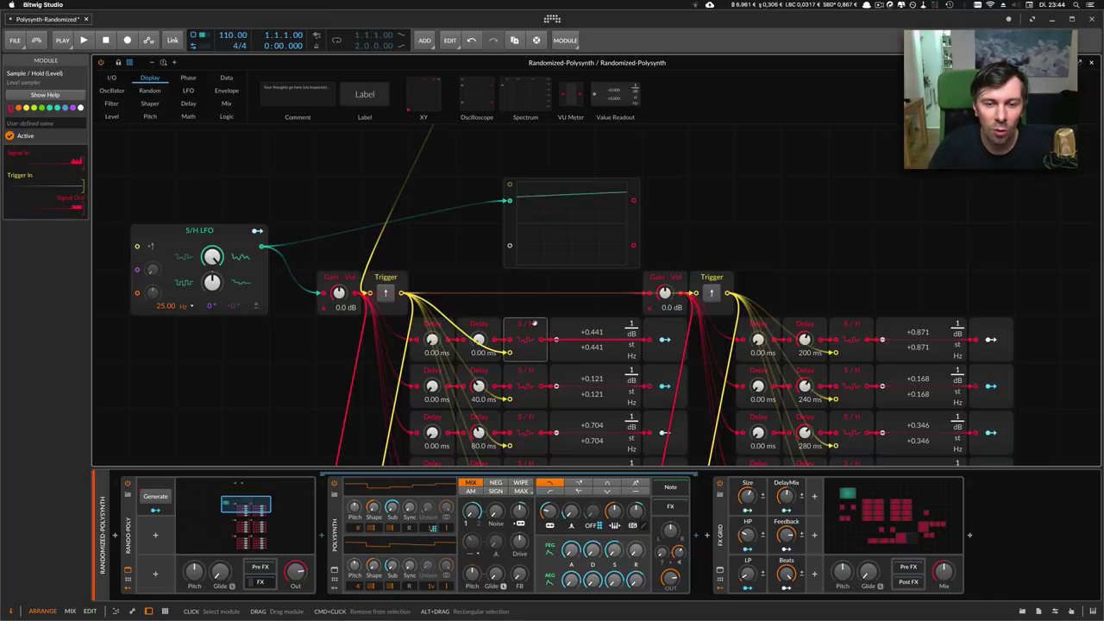
scroll(457, 302, down, 1)
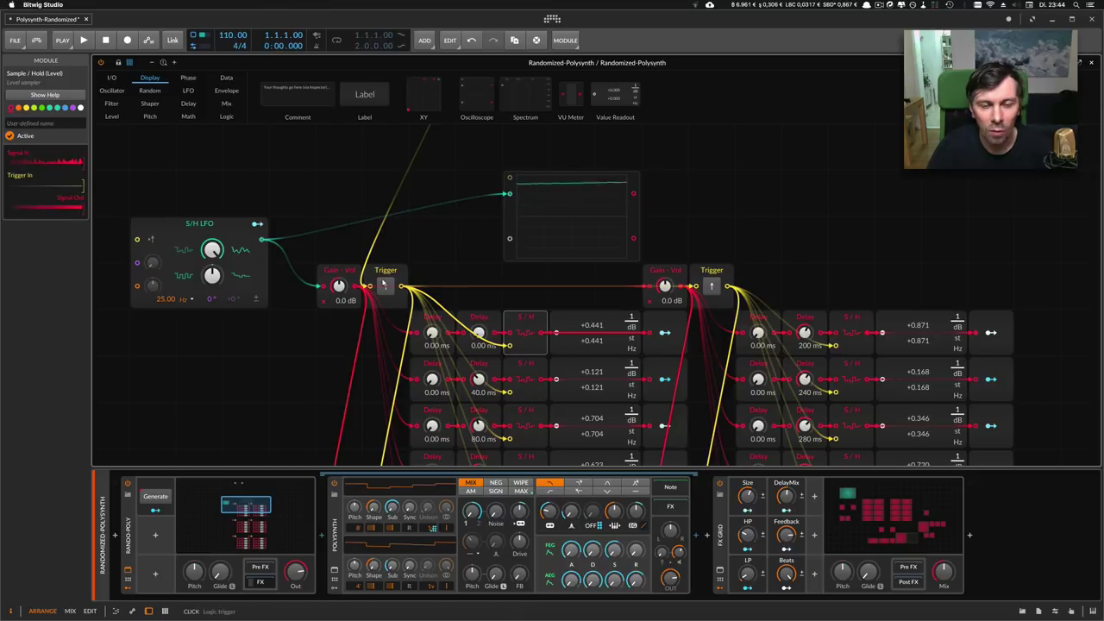
scroll(384, 284, up, 3)
scroll(546, 327, down, 5)
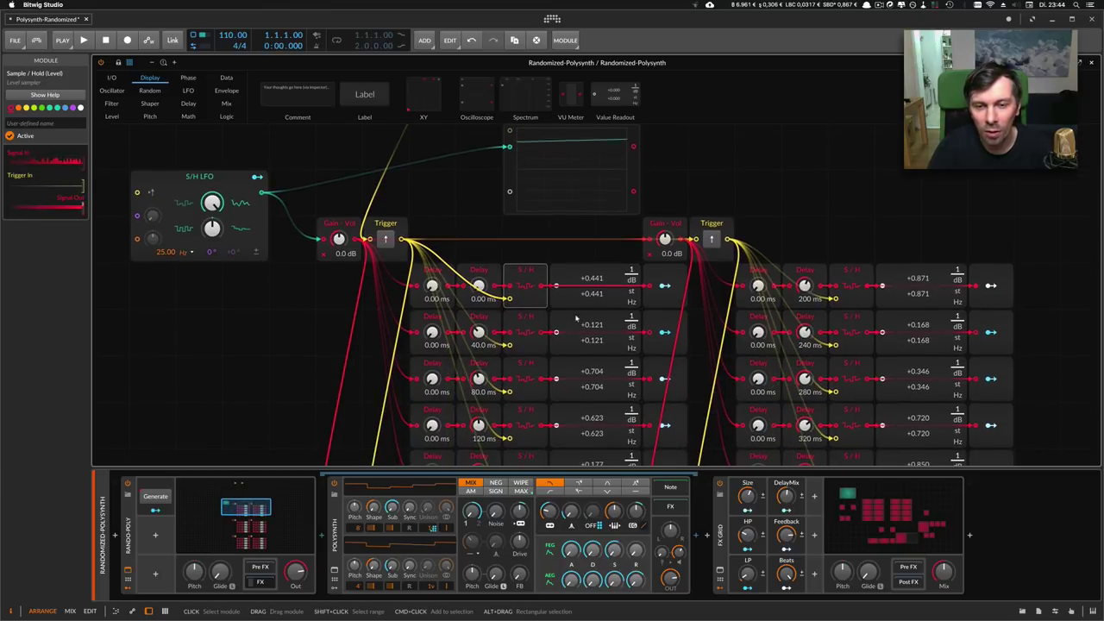
scroll(586, 320, down, 2)
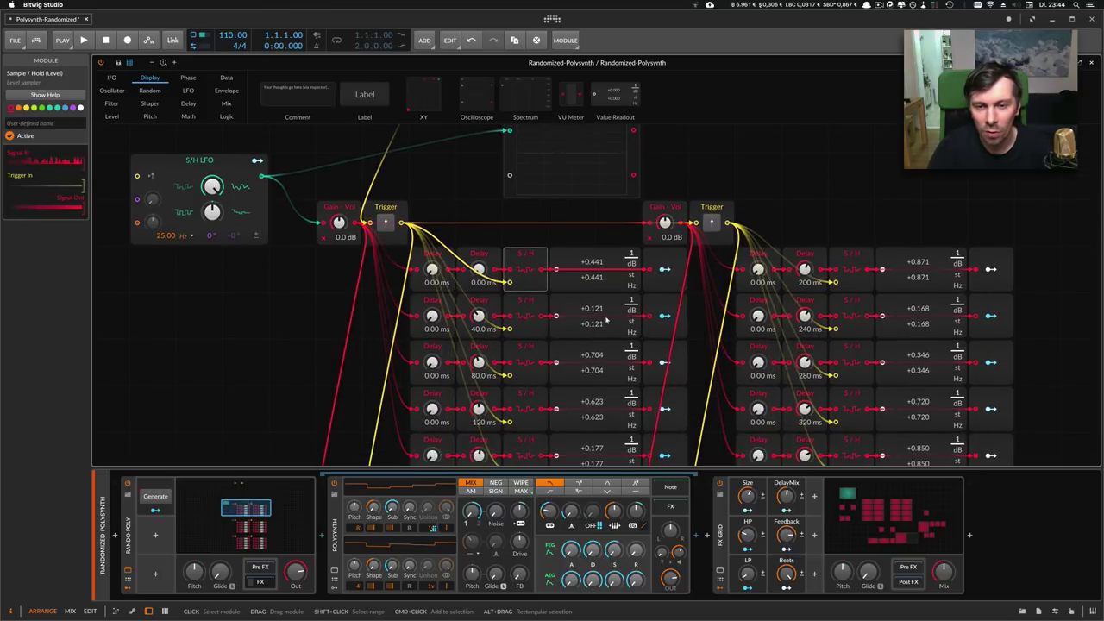
scroll(606, 319, down, 3)
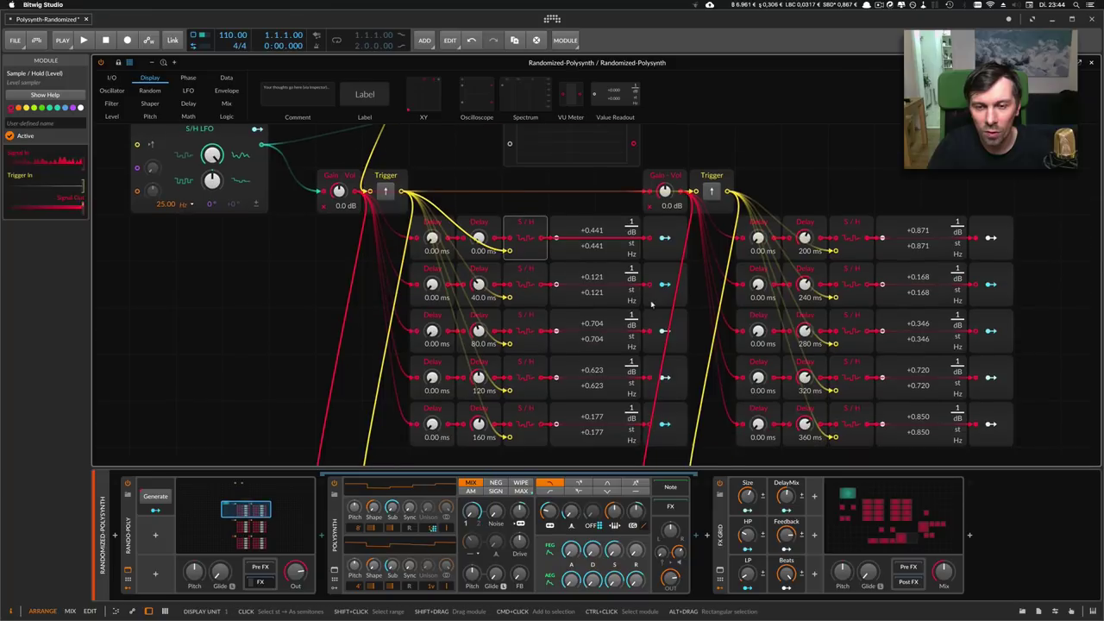
- Select the top-row Modulator Out and enter its modulation-assign mode for Polysynth parameters
click(662, 247)
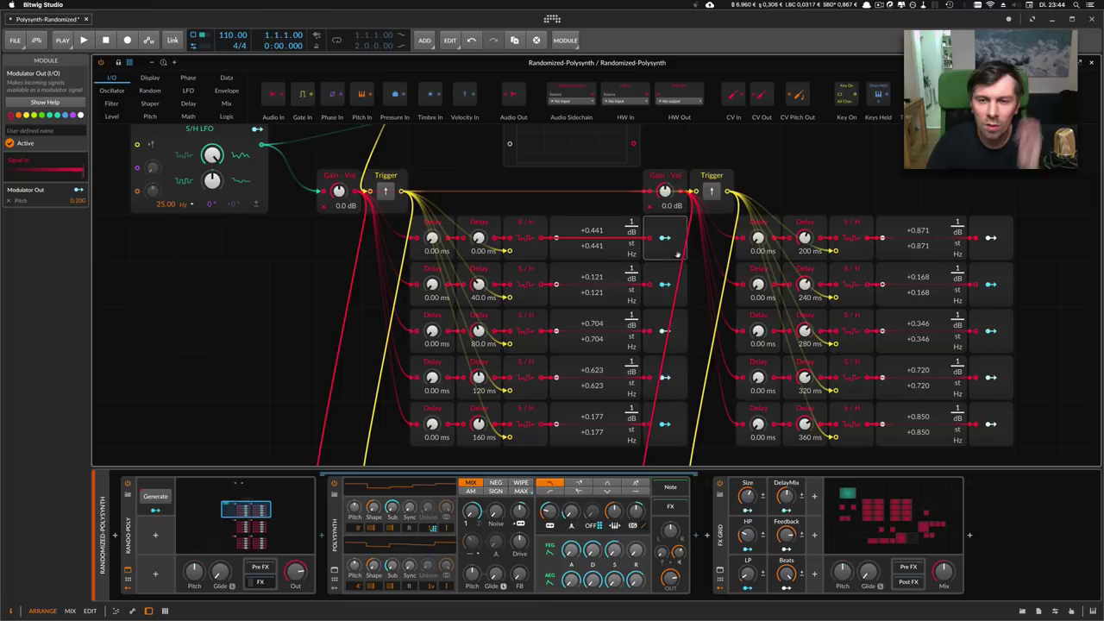
scroll(660, 257, down, 5)
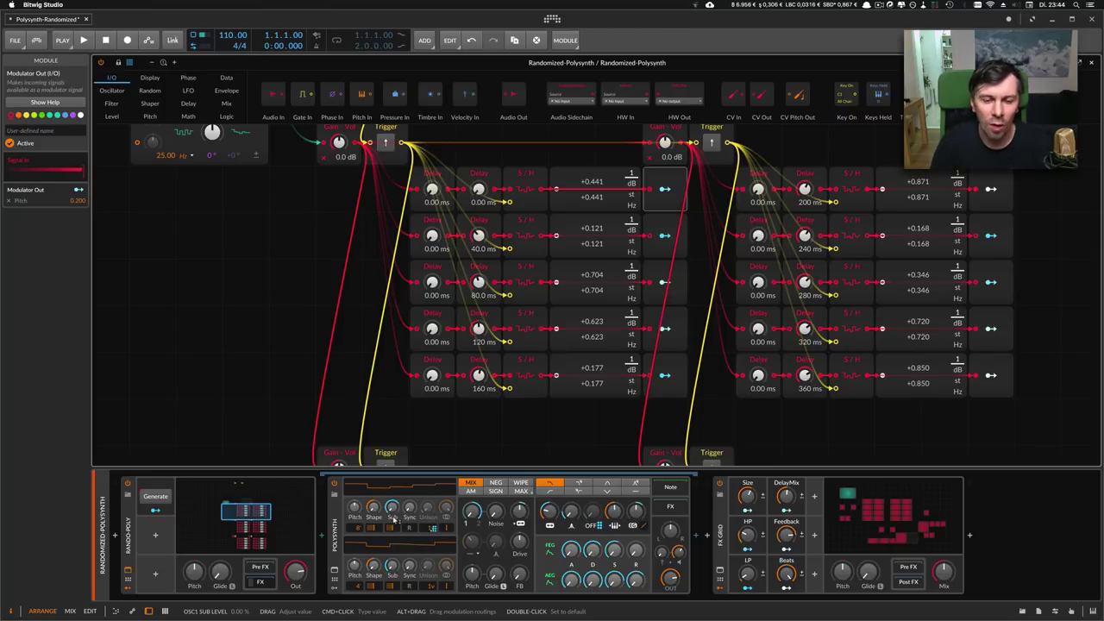
scroll(663, 348, up, 5)
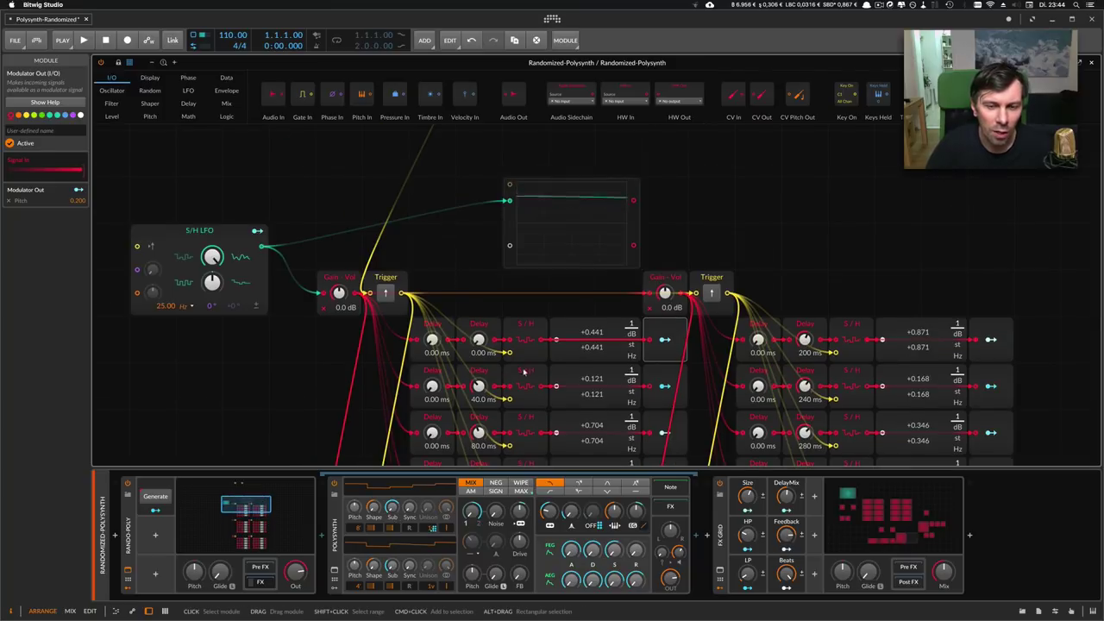
click(664, 348)
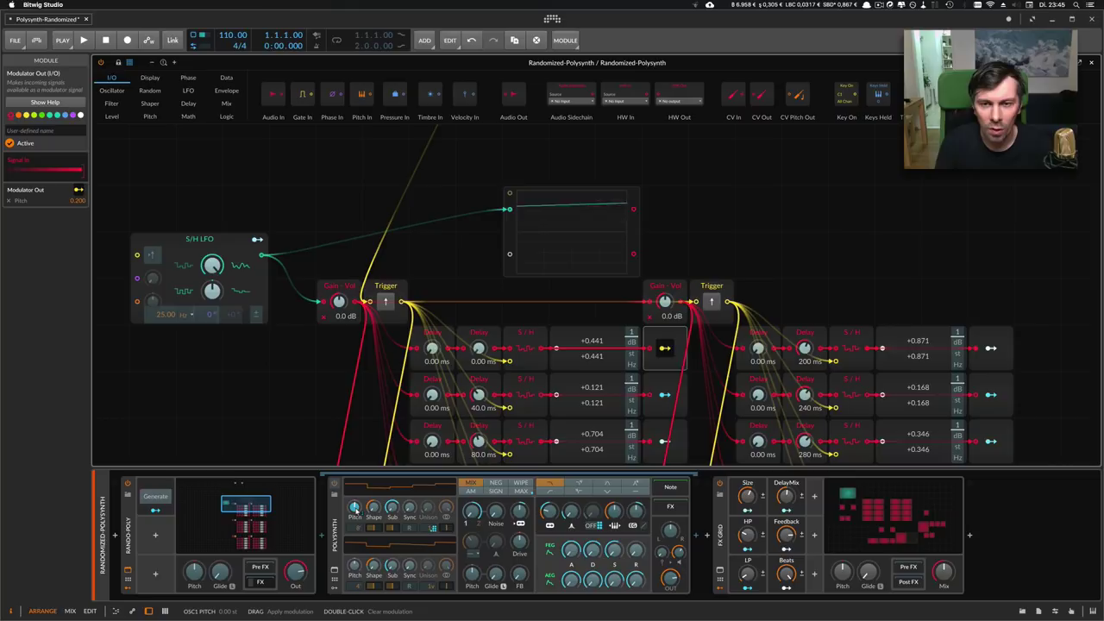
scroll(441, 299, down, 4)
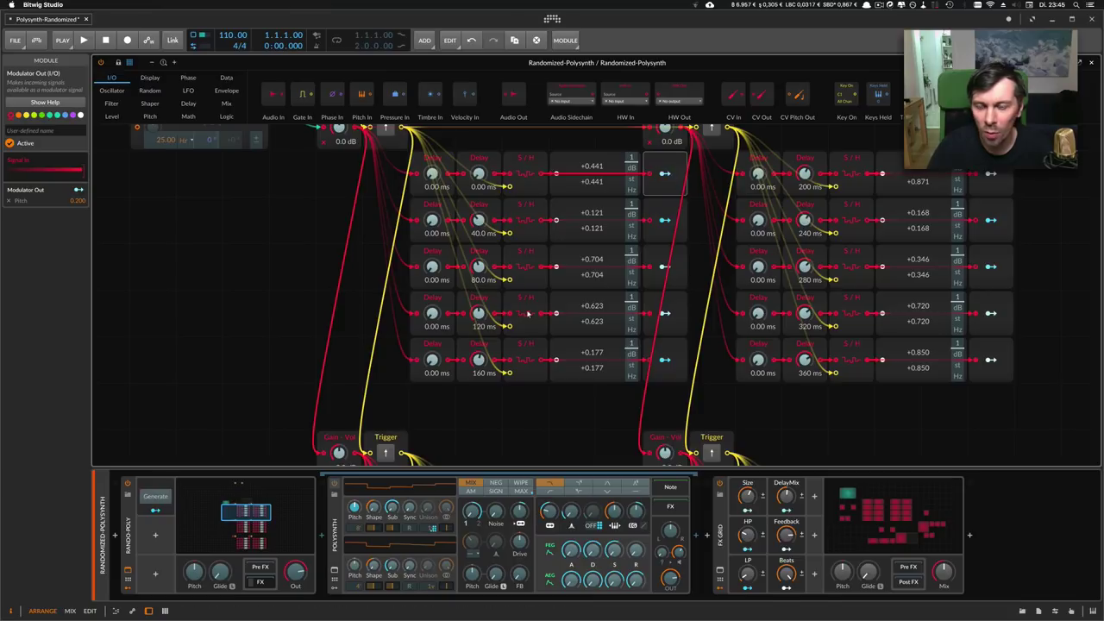
scroll(529, 314, down, 6)
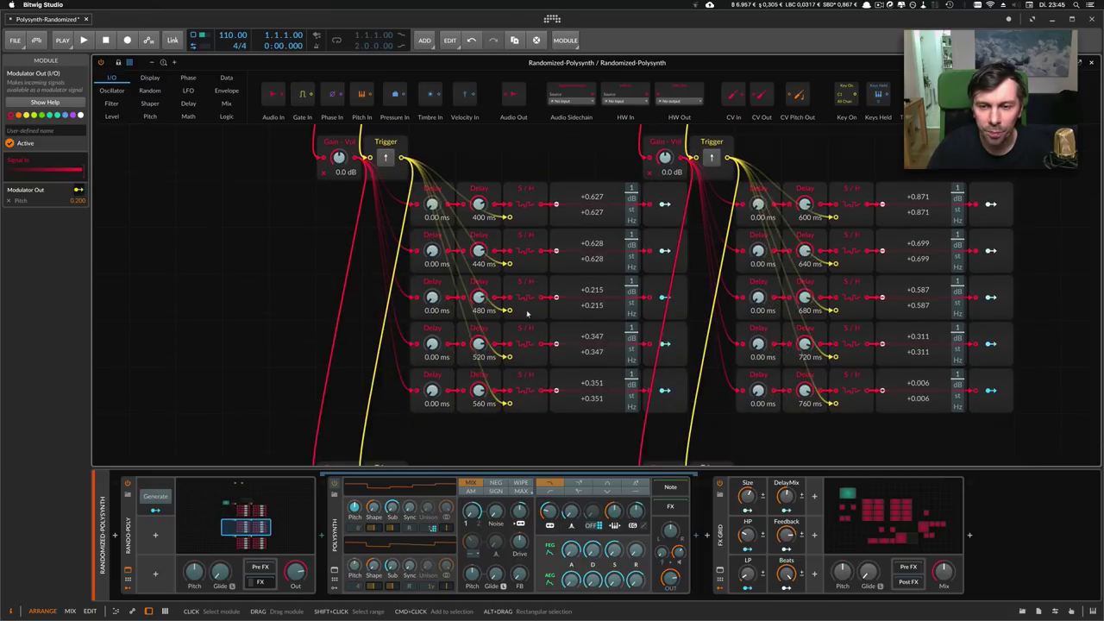
scroll(526, 314, down, 10)
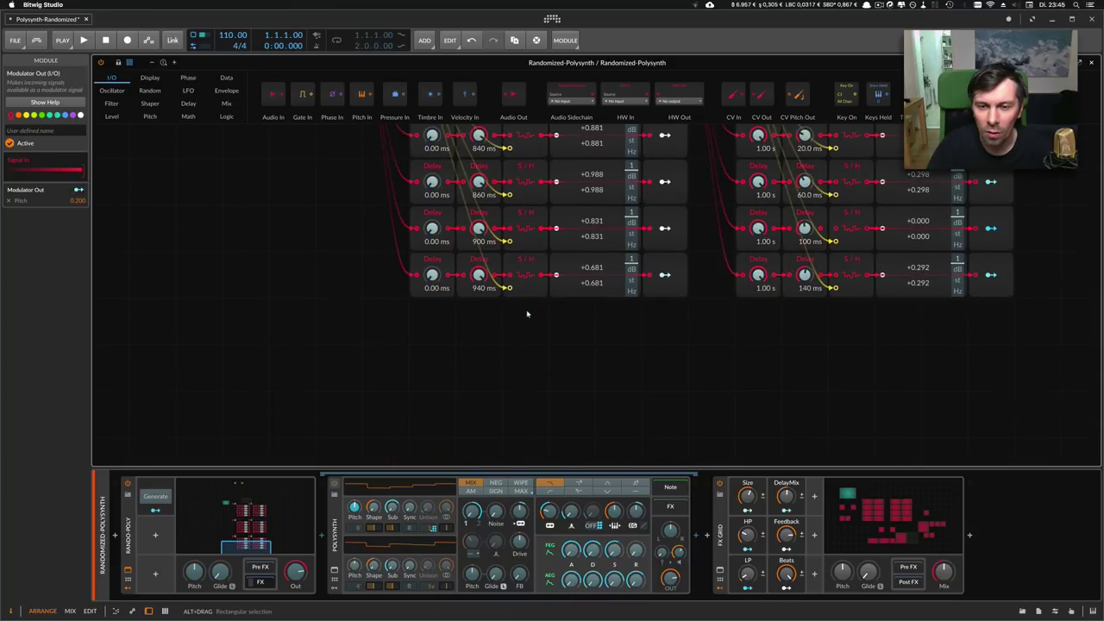
scroll(527, 314, up, 8)
scroll(527, 314, down, 5)
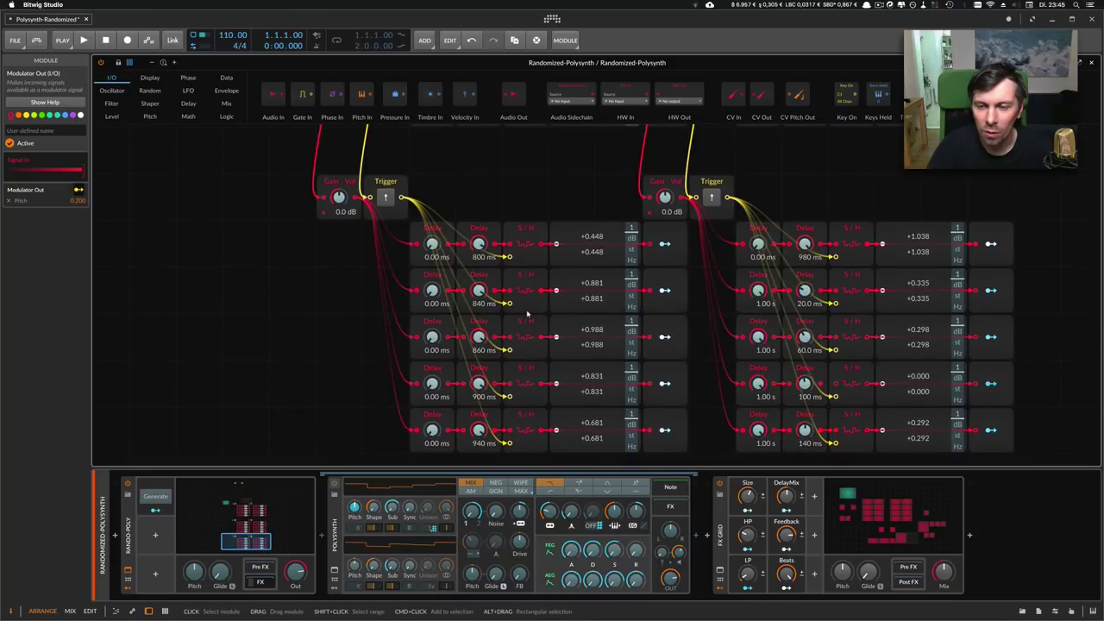
scroll(528, 314, down, 1)
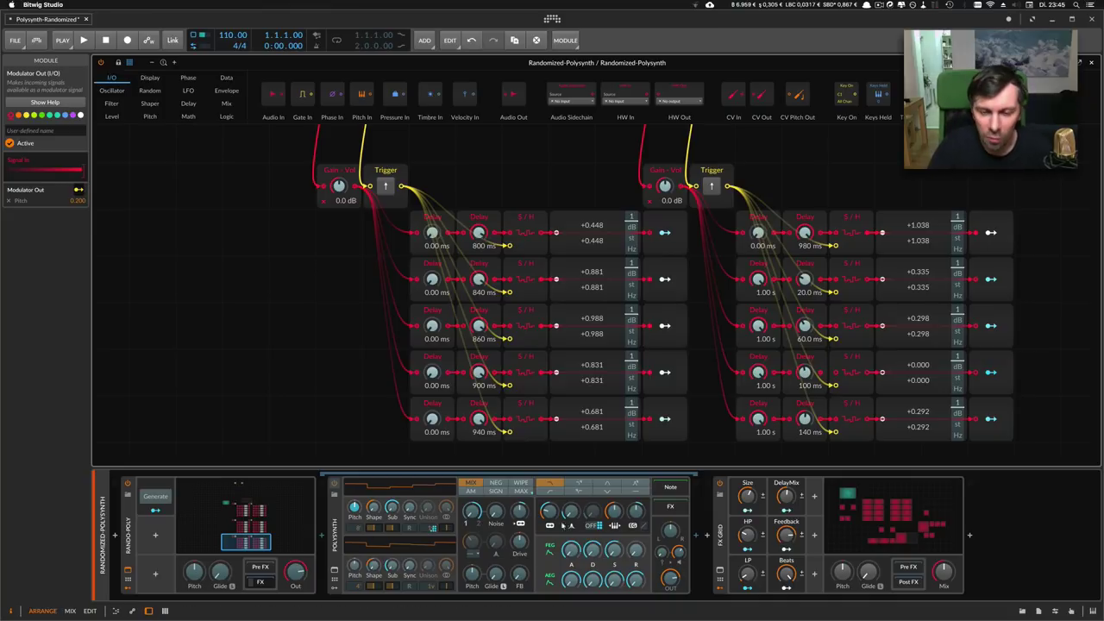
- Scroll the Grid canvas back up to the Button and Trigger modules
scroll(446, 360, up, 5)
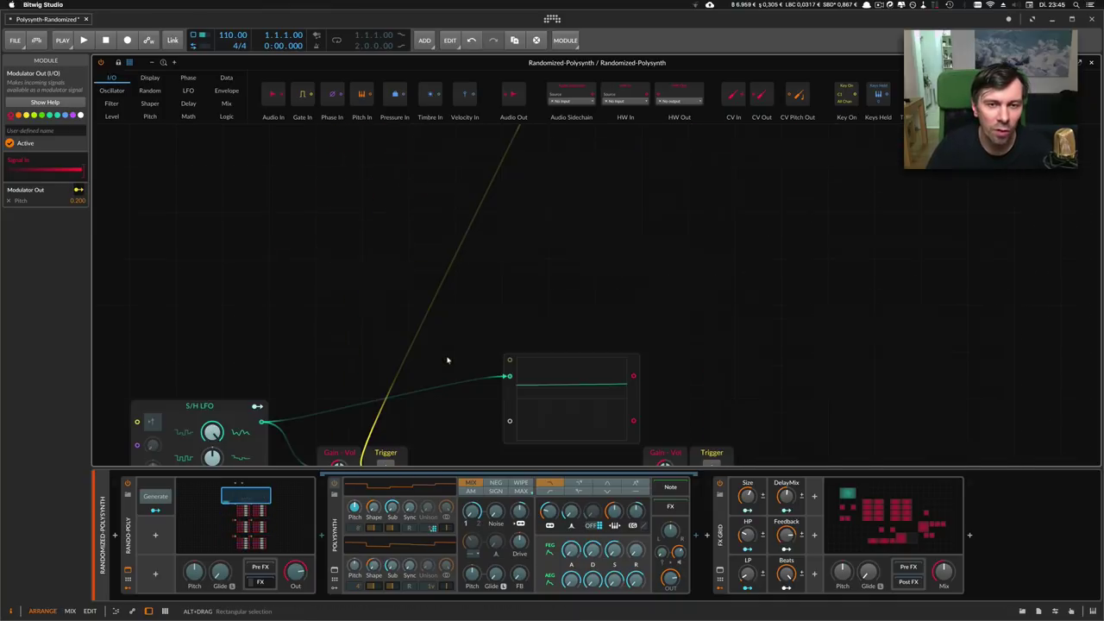
scroll(445, 362, down, 5)
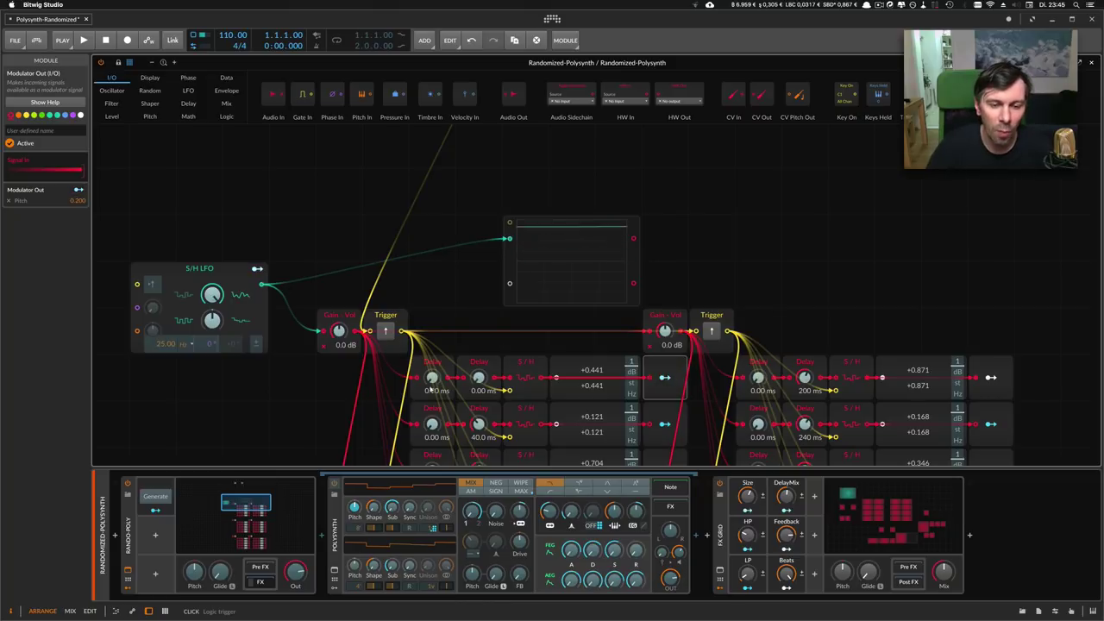
scroll(435, 388, down, 5)
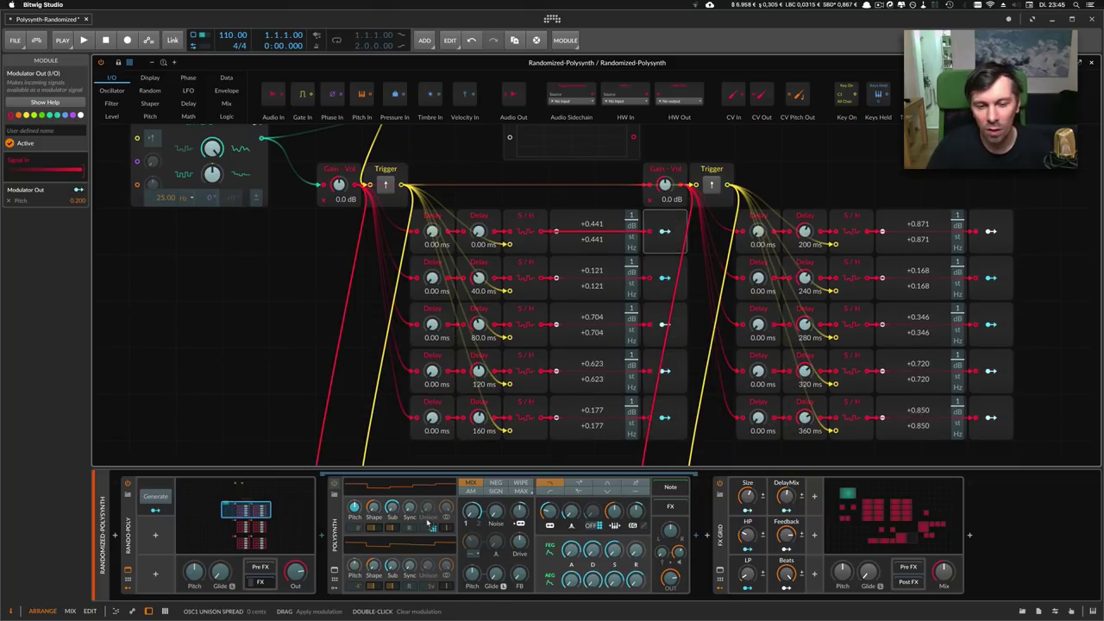
scroll(648, 283, up, 2)
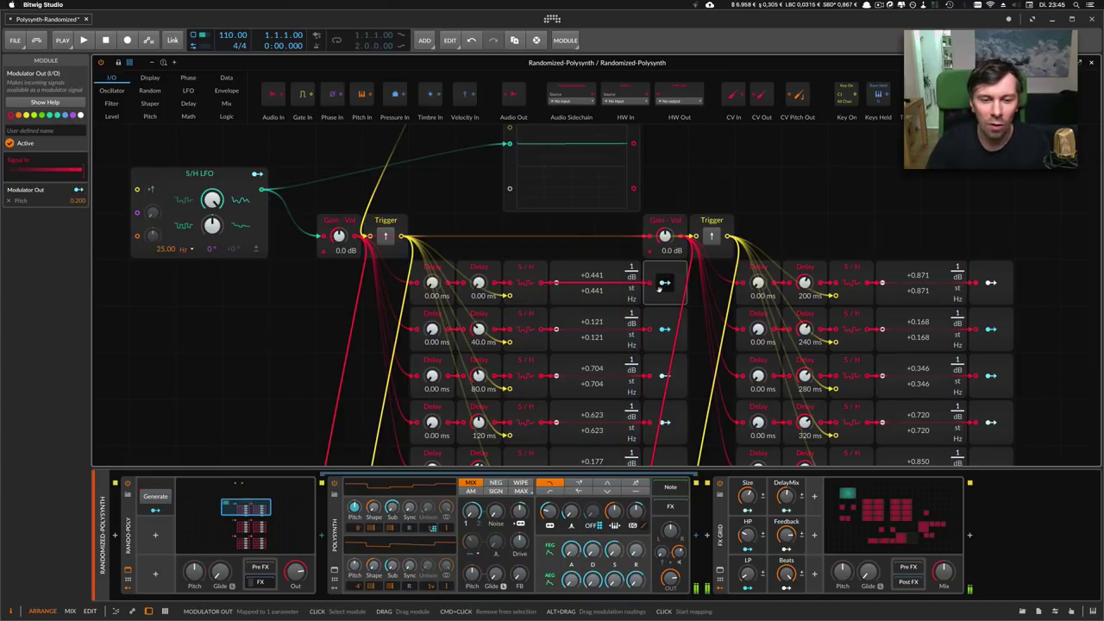
scroll(510, 251, up, 8)
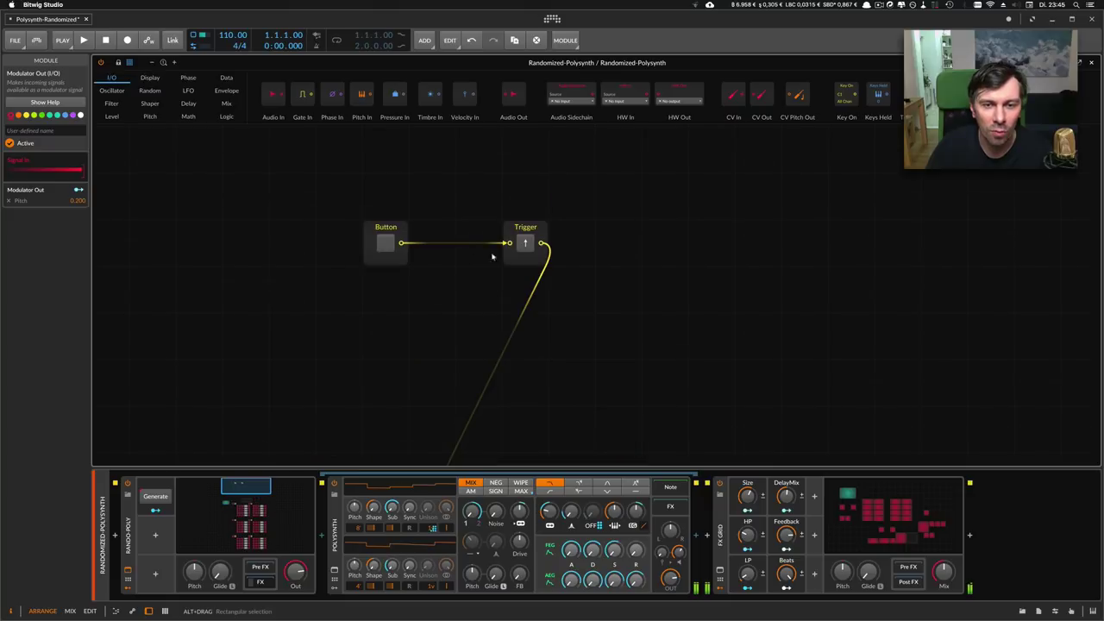
- Fire the Trigger to randomize the mapped Polysynth parameters, then select the Polysynth device
click(525, 243)
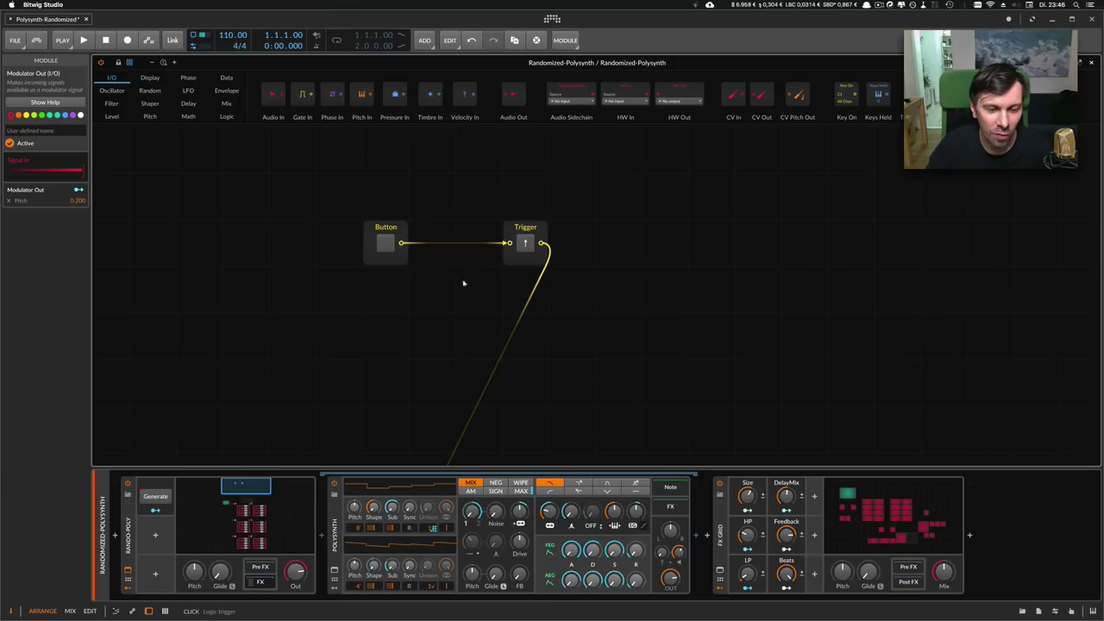
click(335, 532)
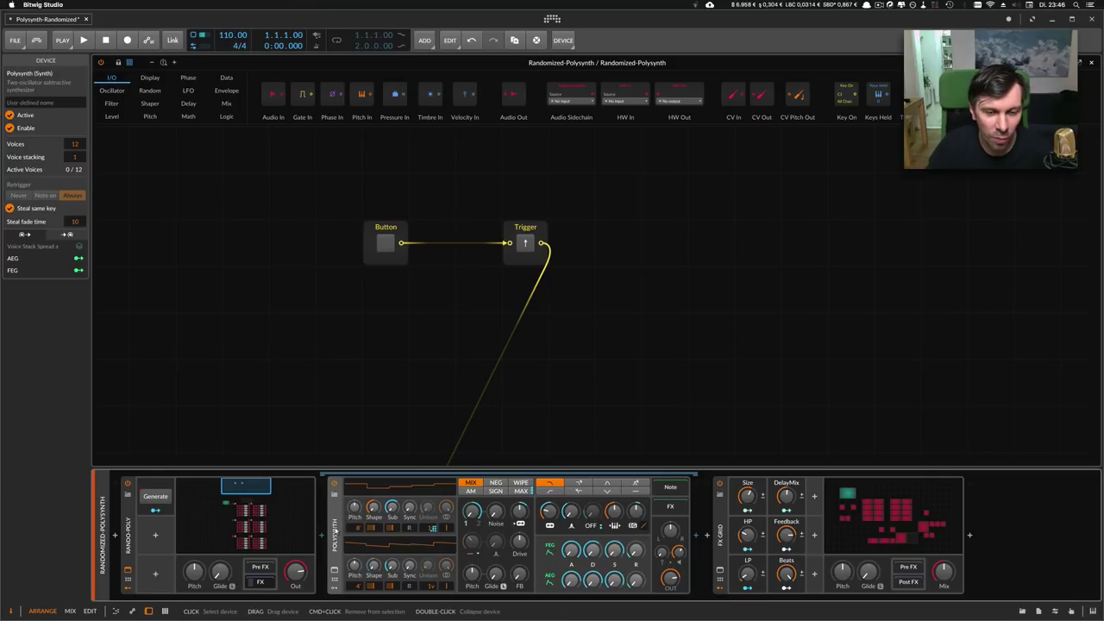
- Copy the Polysynth device from its header's context menu
right_click(334, 526)
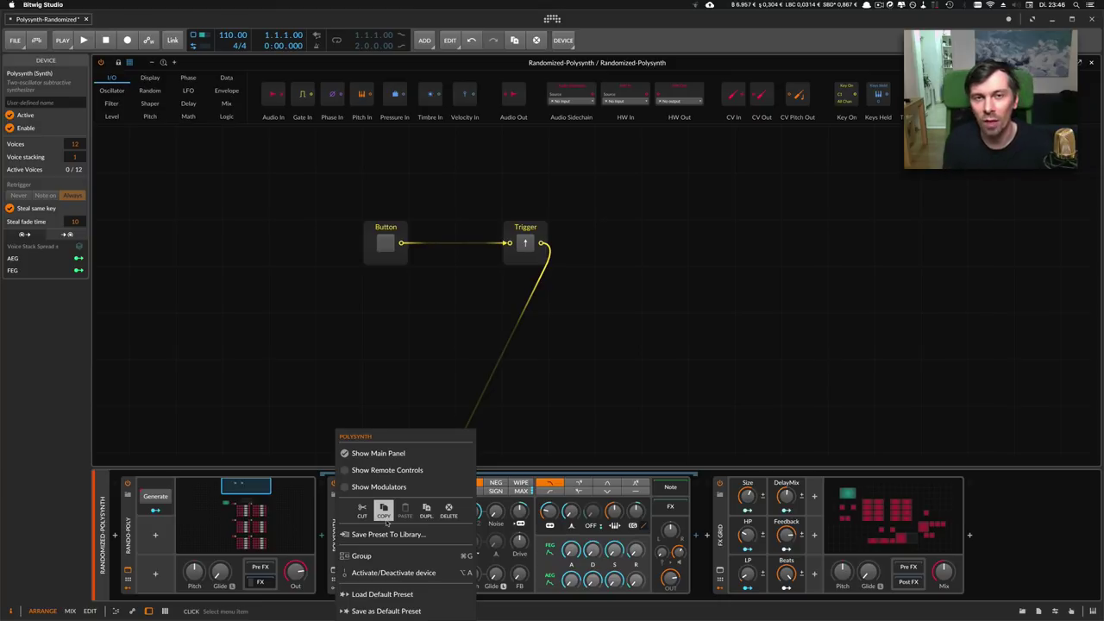
click(384, 511)
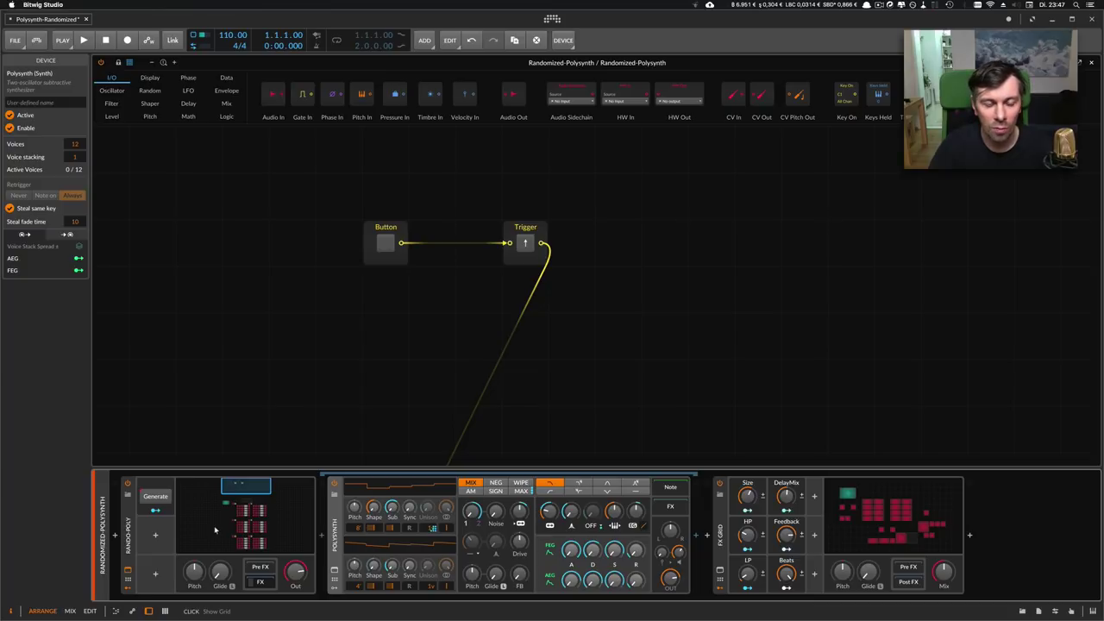
- Shift the grid overview to show the scope, LFO, delay and sample-and-hold rows
mouse_move(244, 498)
mouse_down()
mouse_move(259, 545)
mouse_move(253, 502)
mouse_up()
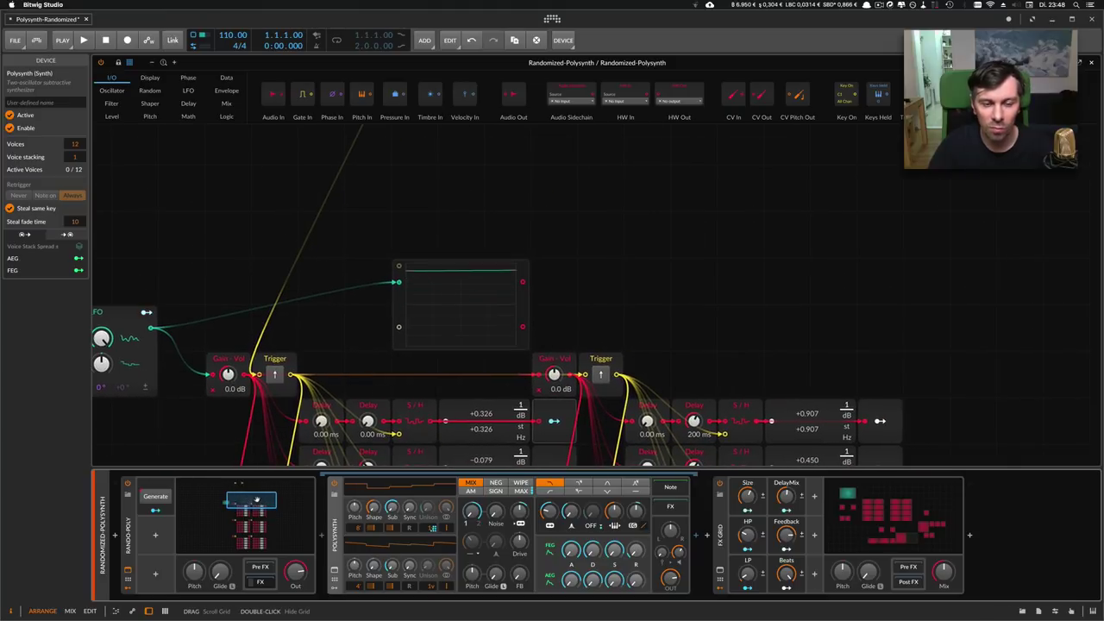